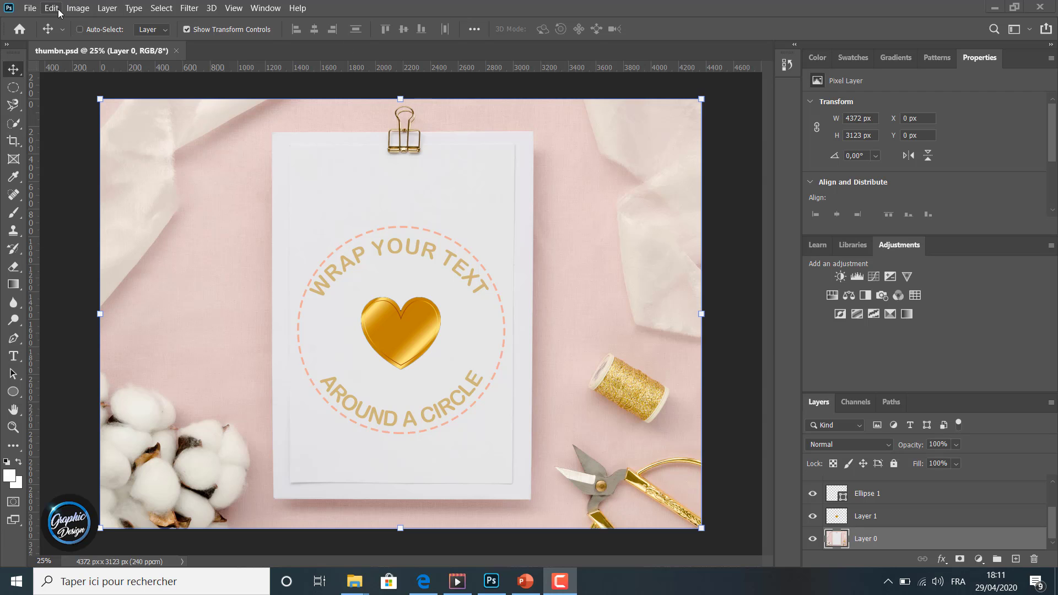
Open the image 3674827 from the images resources folder and convert its locked background into a regular layer.
left_click(30, 8)
left_click(43, 34)
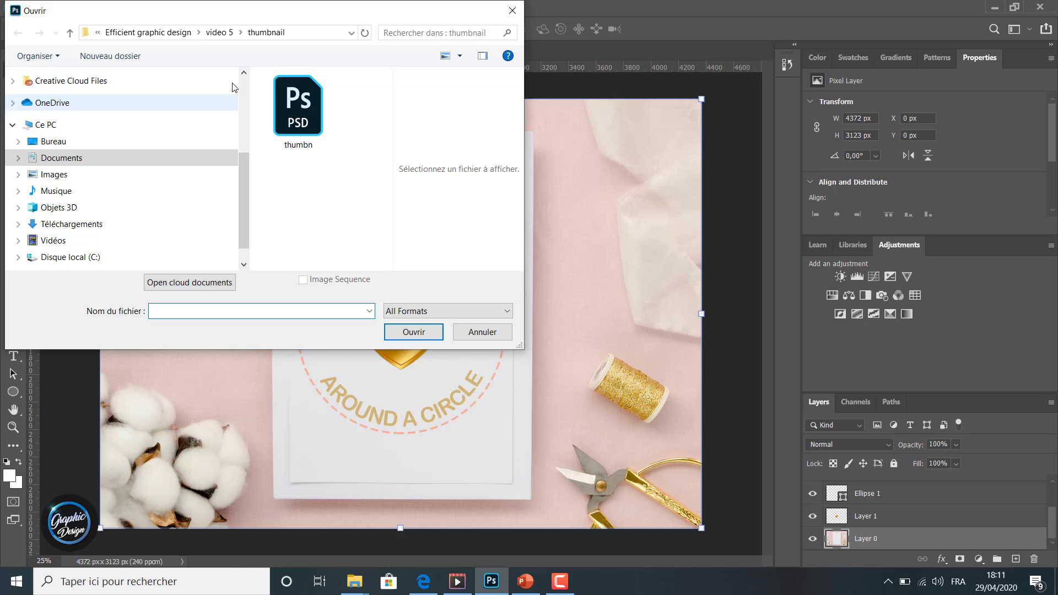
left_click(217, 32)
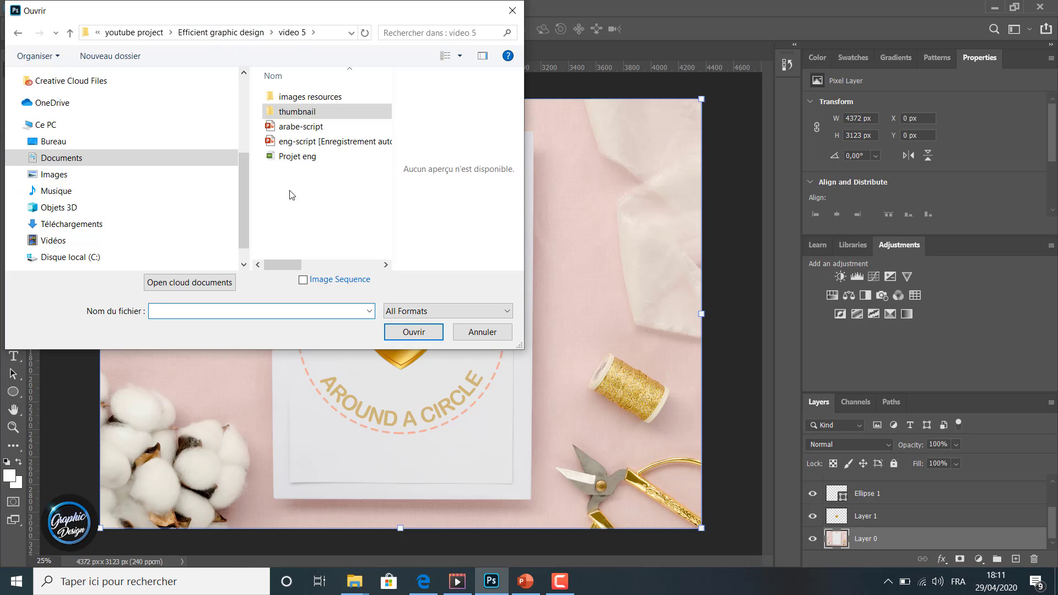
double_click(295, 97)
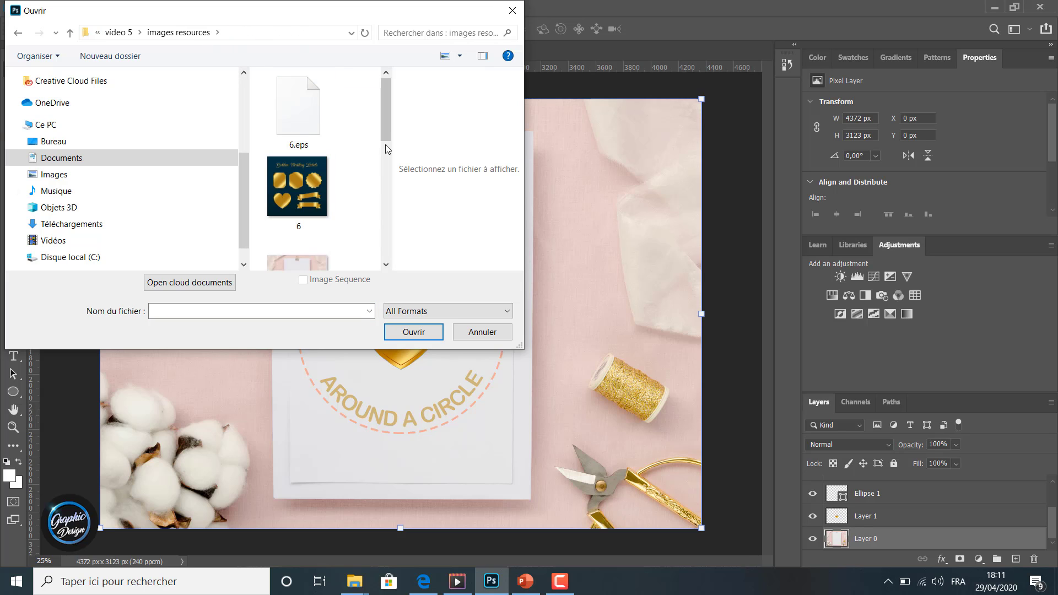
left_click_drag(386, 124, 386, 154)
left_click(288, 171)
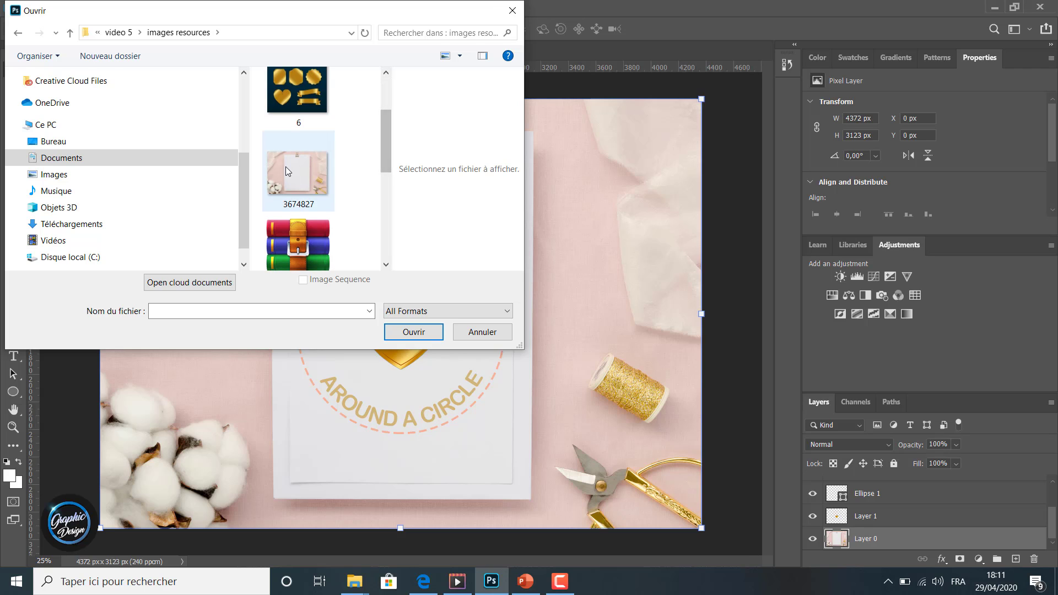
left_click(414, 332)
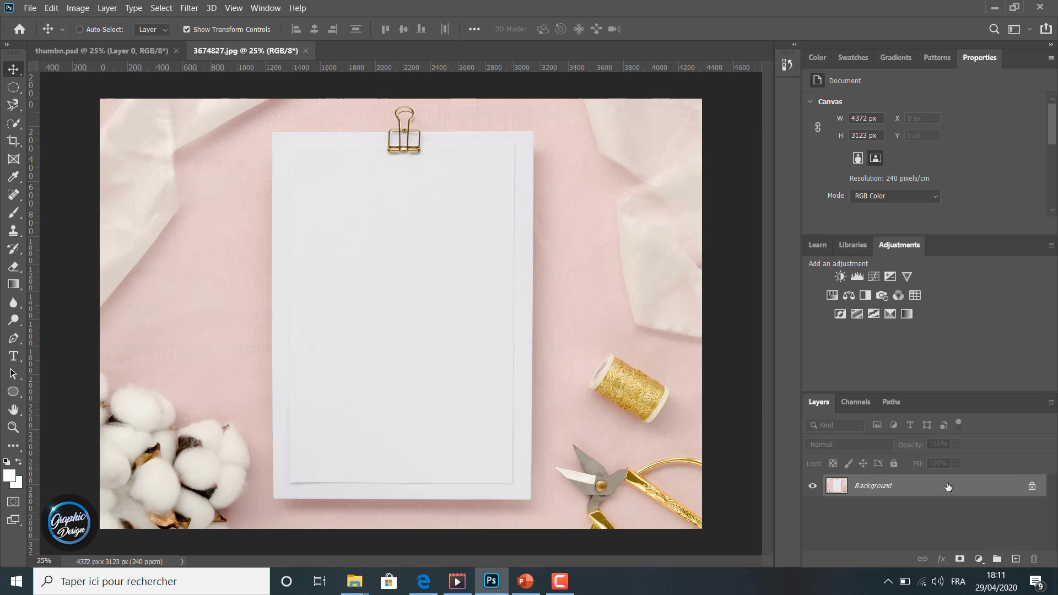
double_click(948, 488)
left_click(649, 171)
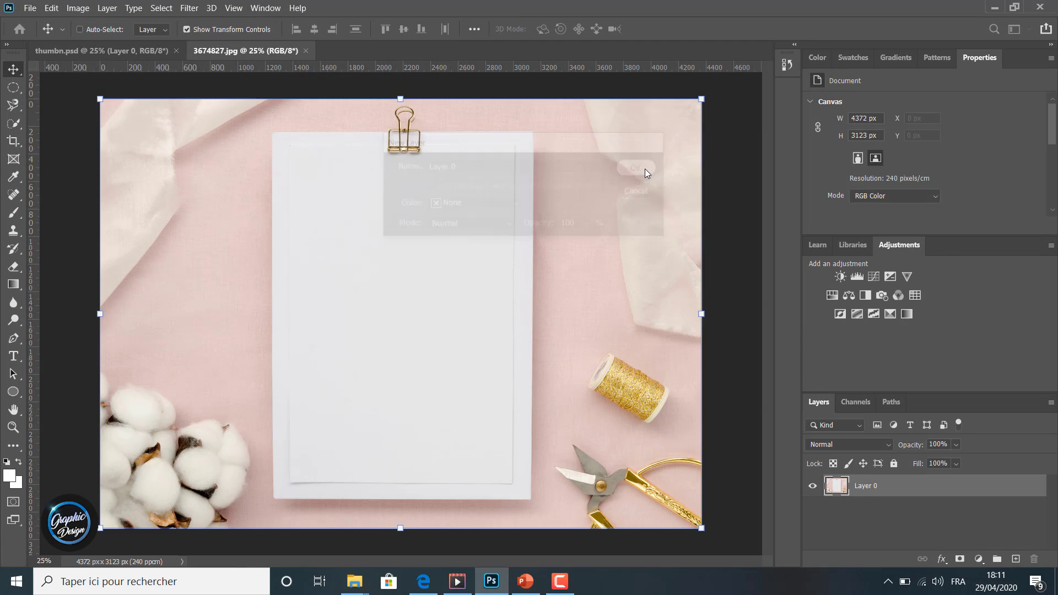
Draw a perfect circle about 1356 px in diameter on the white paper with the Ellipse tool in Shape mode.
left_click(17, 397)
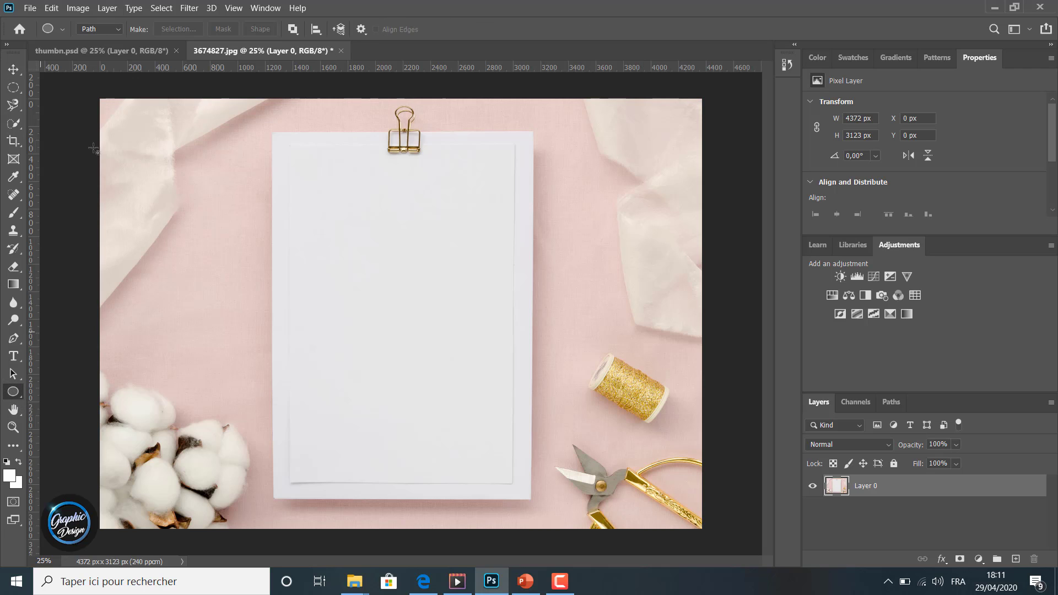
left_click(104, 30)
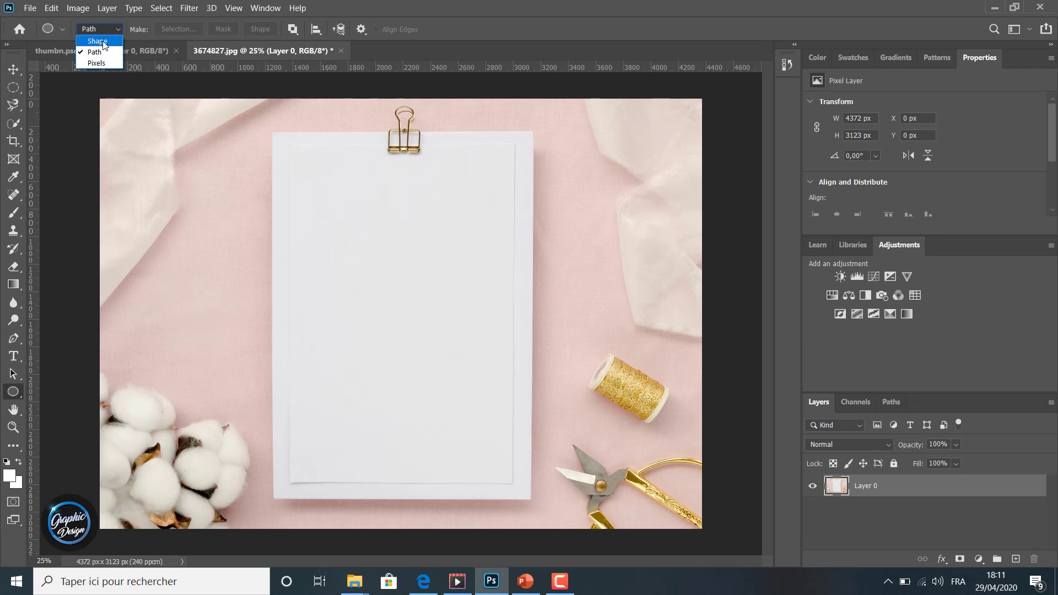
left_click(103, 41)
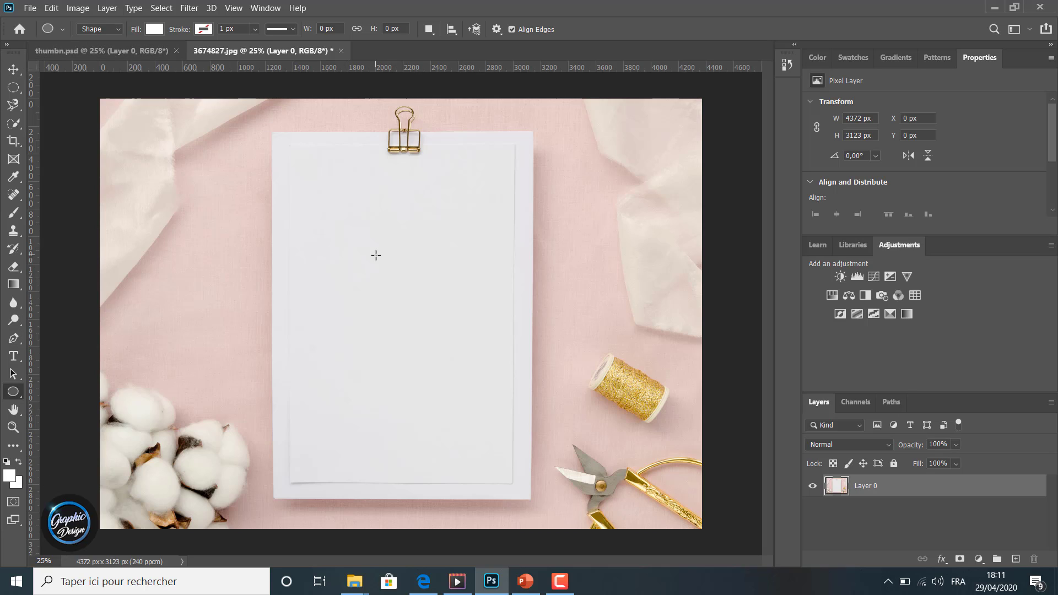
key("shift")
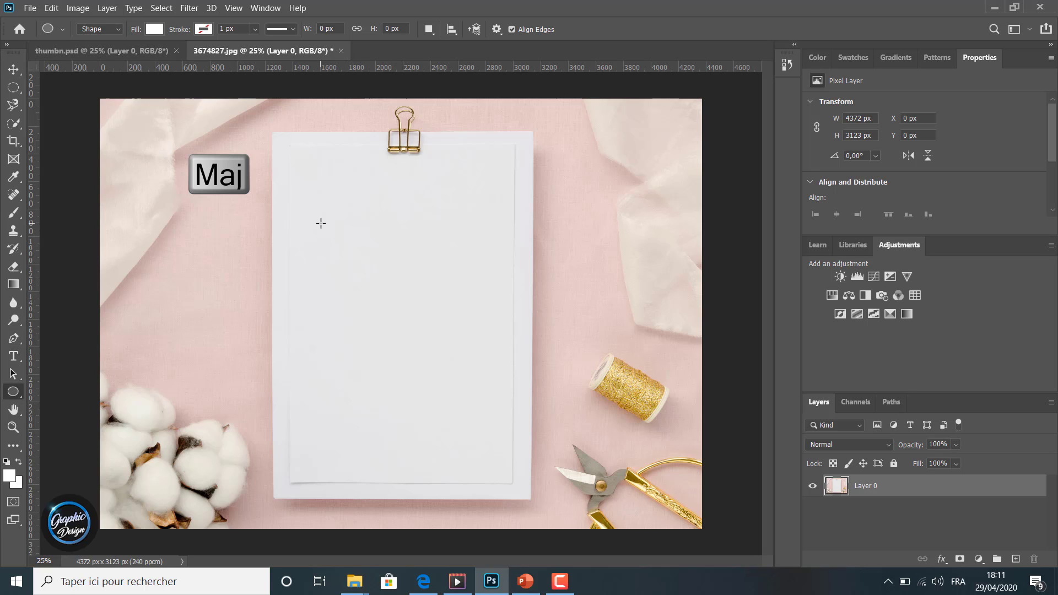
left_click_drag(321, 223, 507, 517)
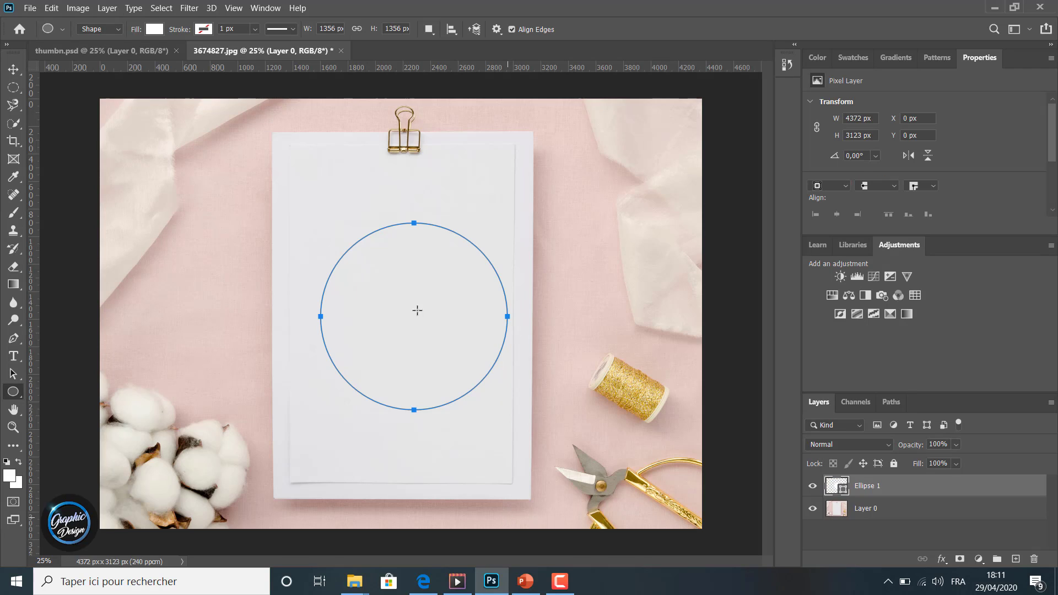
Scale the white circle proportionally to about 1442 px and centre it on the paper below the clip.
left_click(12, 70)
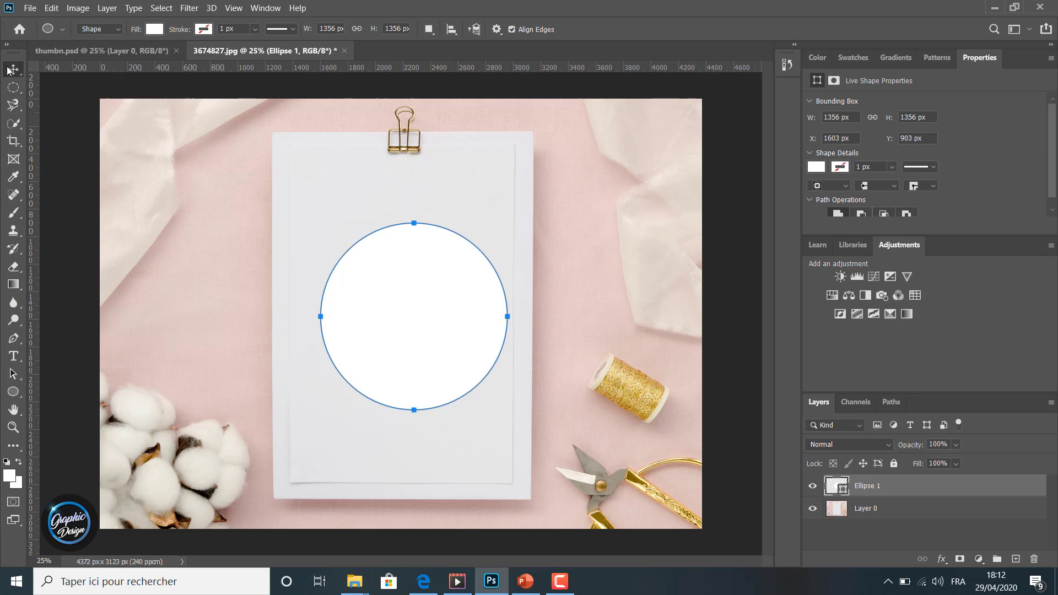
mouse_move(422, 289)
left_mouse_down()
mouse_move(405, 288)
mouse_move(405, 300)
mouse_move(405, 283)
left_mouse_up()
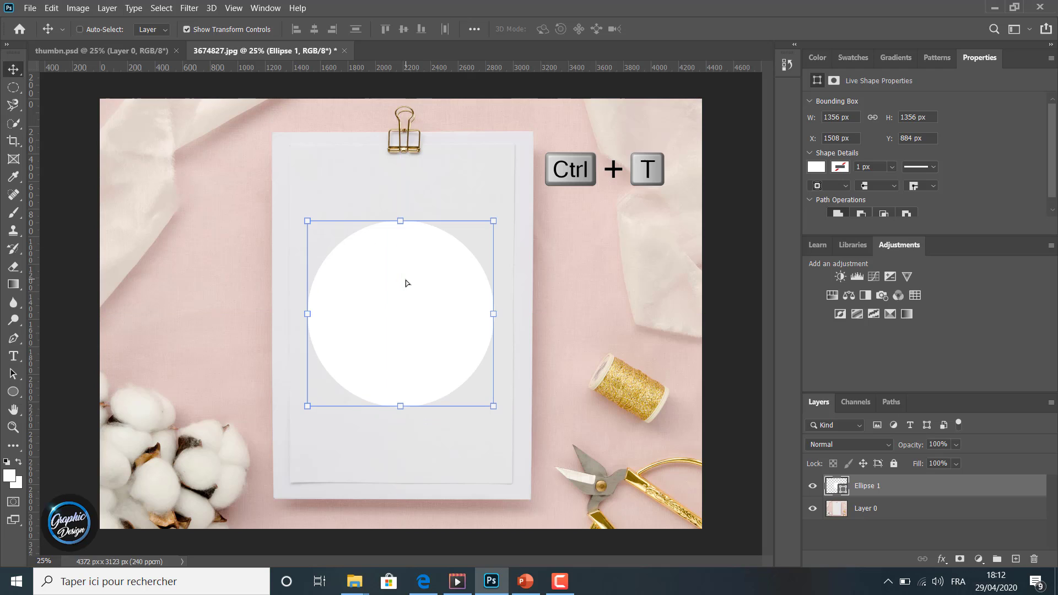
key("ctrl+t")
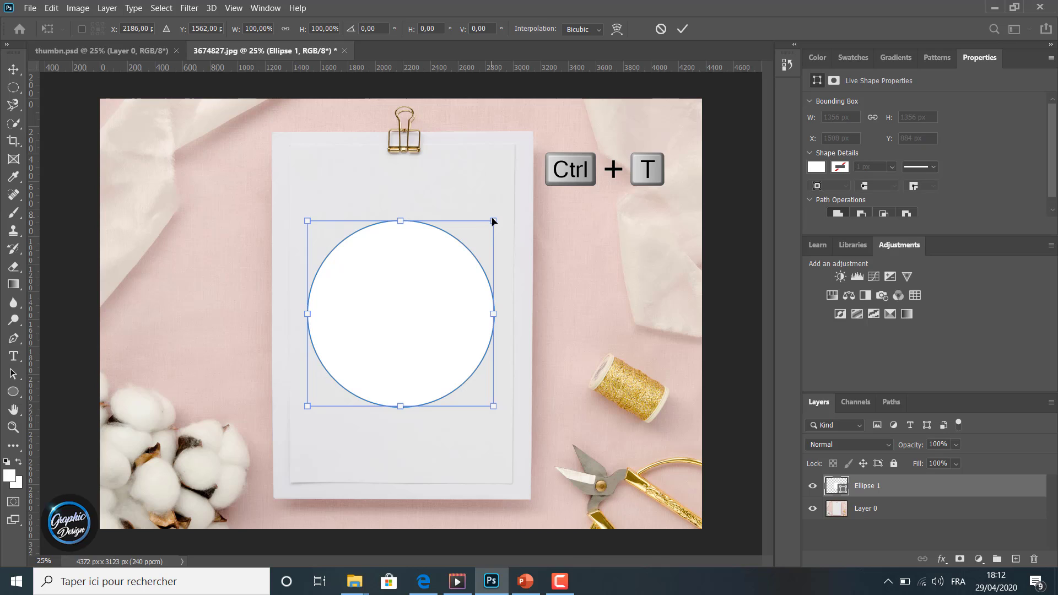
left_click_drag(492, 219, 506, 208)
key("shift")
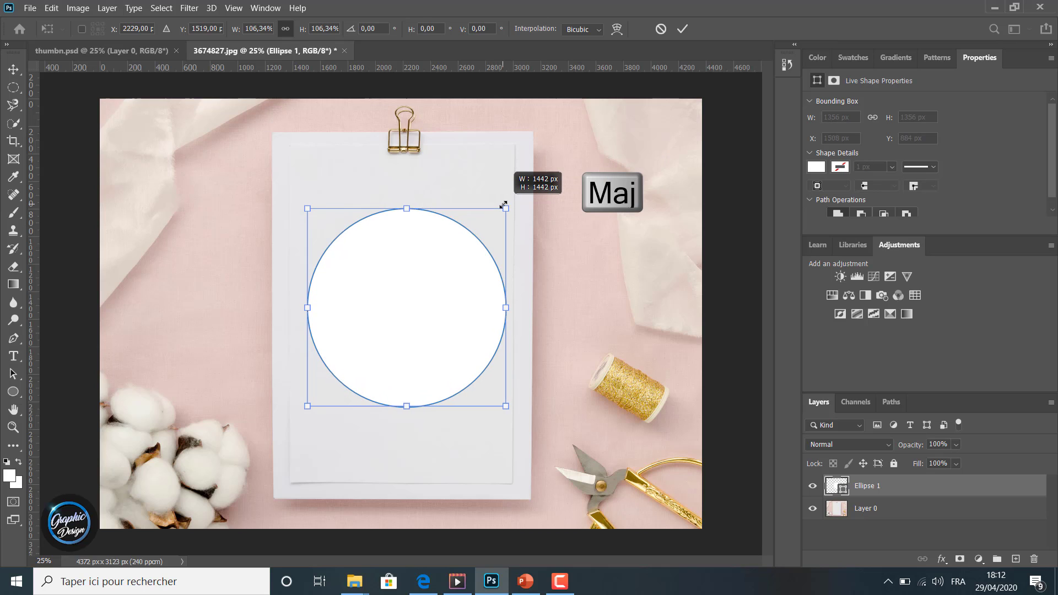
left_click_drag(414, 281, 405, 282)
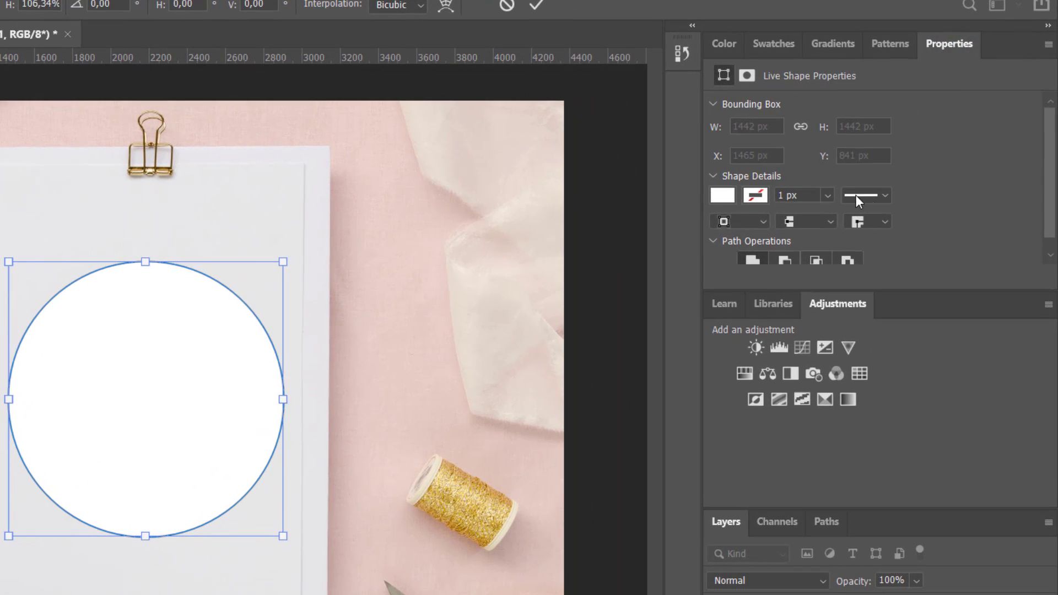
left_click(539, 4)
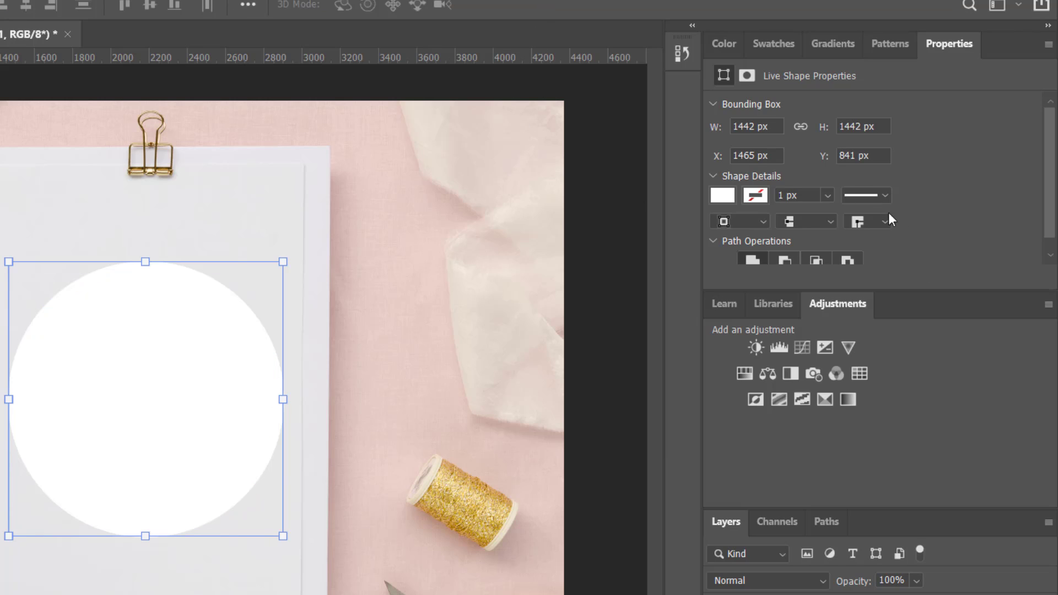
Give the circle a dashed stroke in the light pink solid colour dfbaa9.
left_click(883, 197)
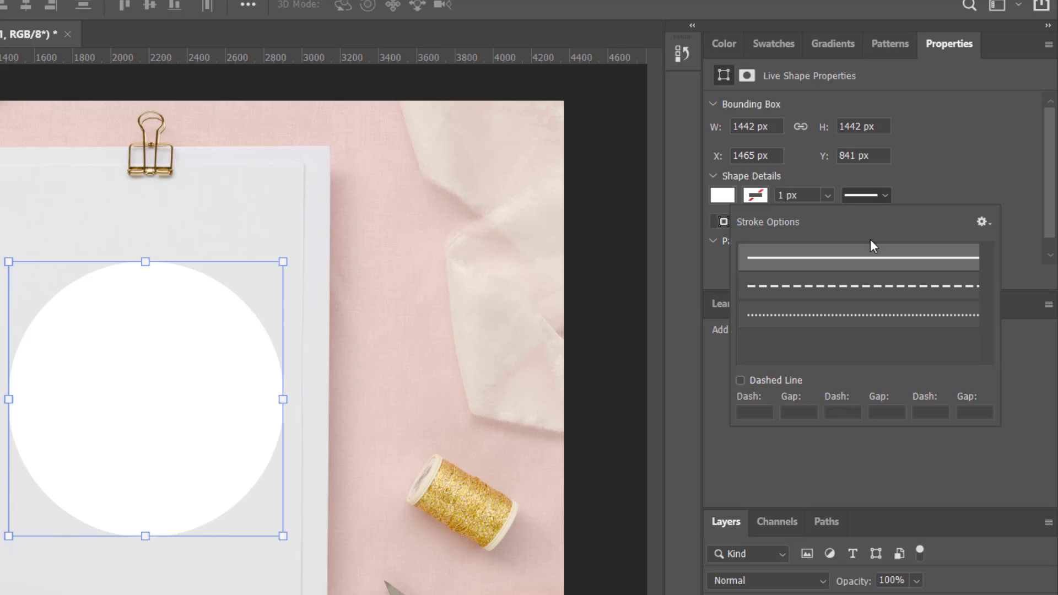
left_click(856, 287)
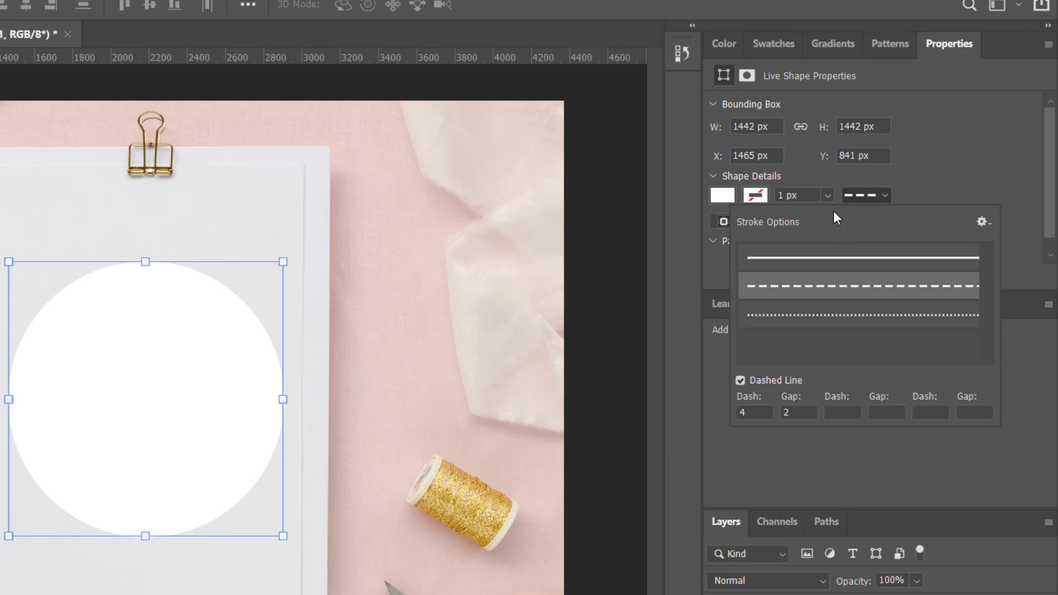
left_click(755, 196)
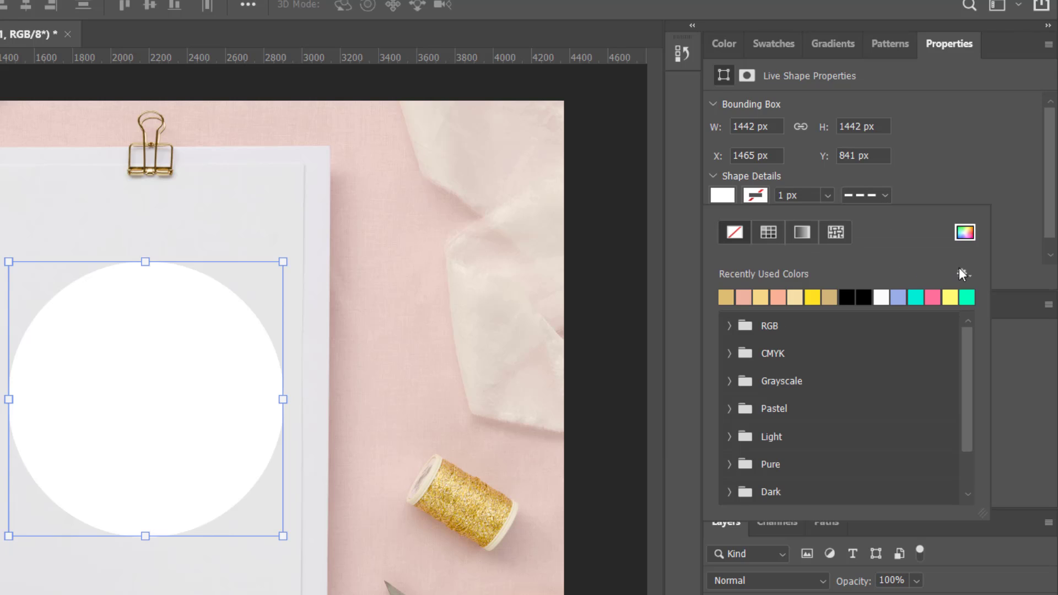
left_click(964, 232)
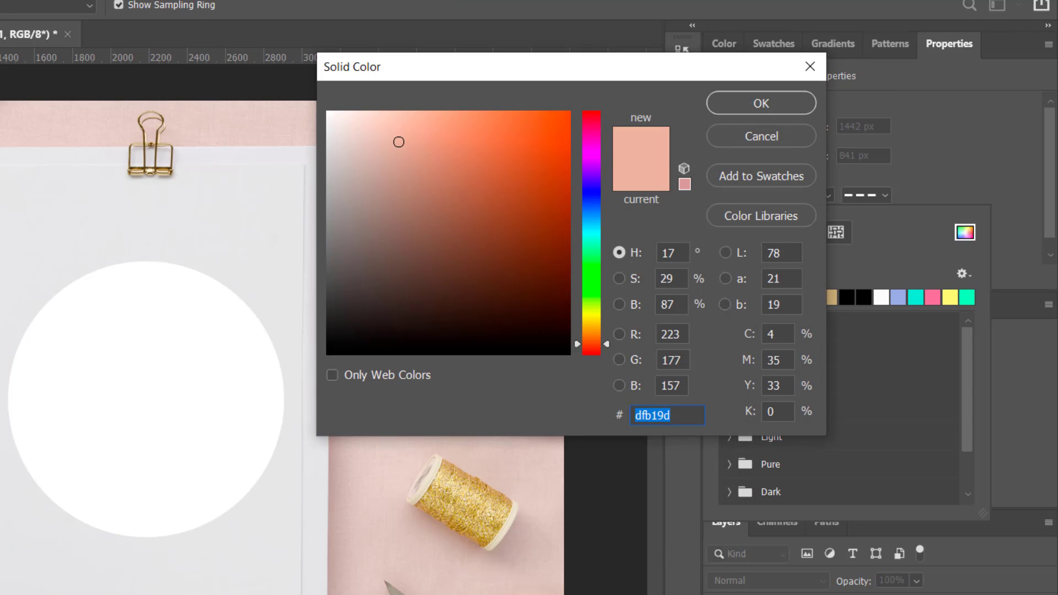
left_click(385, 141)
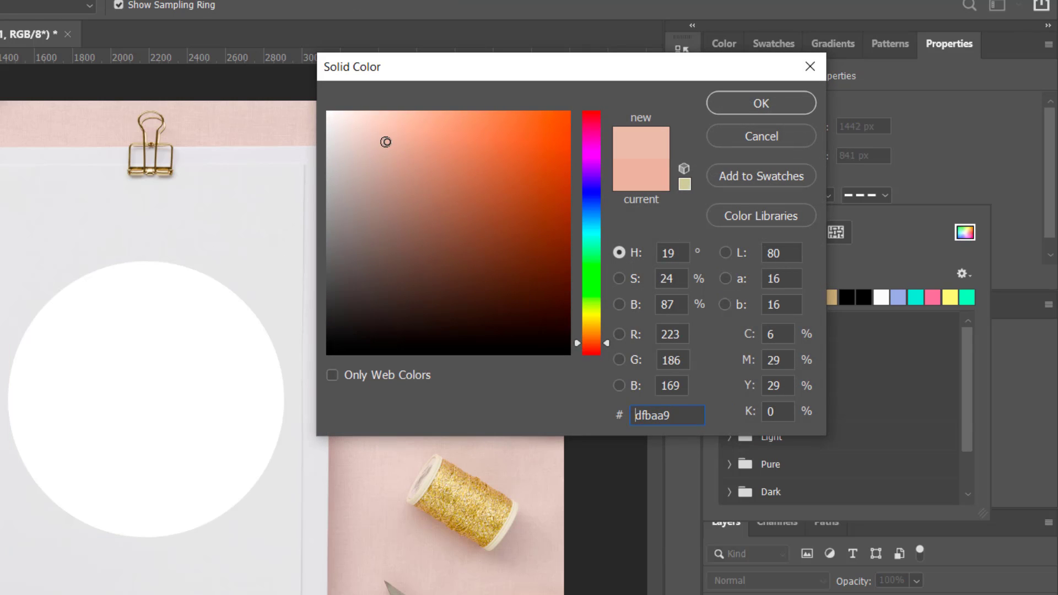
left_click(750, 102)
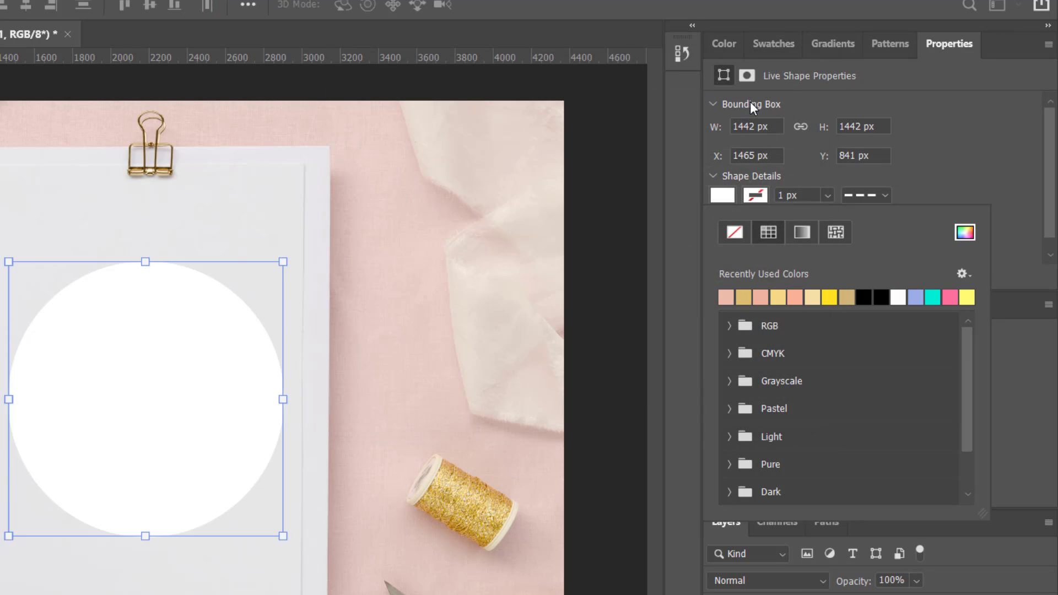
Set the circle's stroke width to 12 px and remove its fill.
left_click(826, 196)
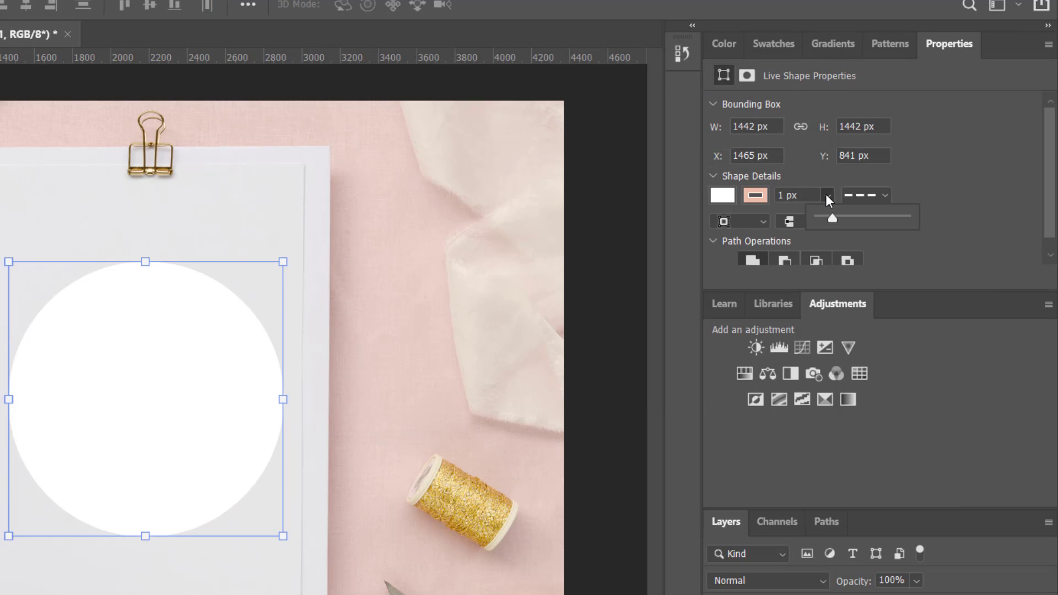
left_click_drag(831, 216, 832, 217)
left_click_drag(832, 217, 831, 217)
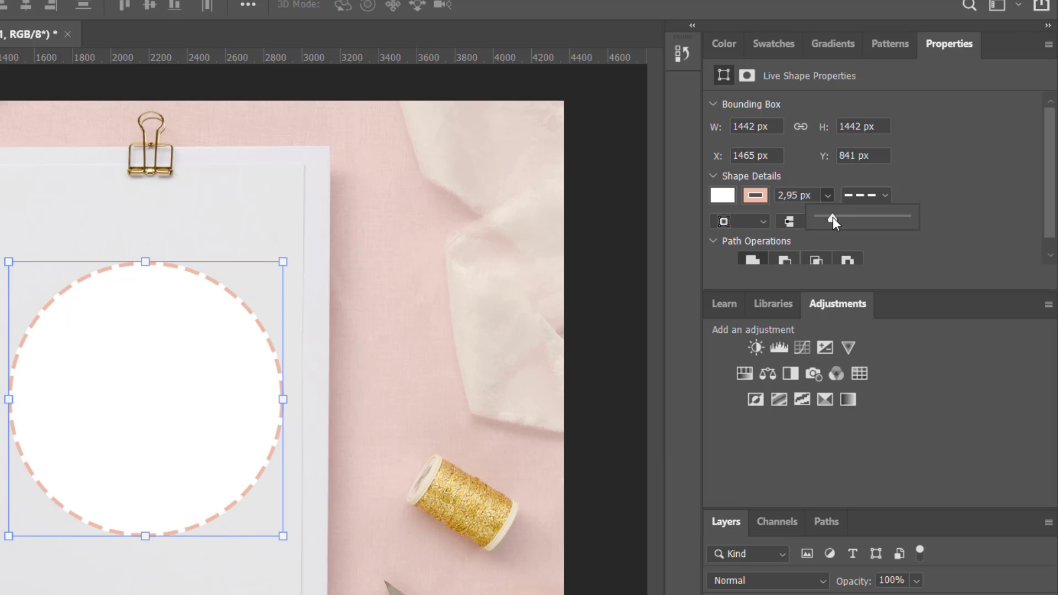
left_click(799, 194)
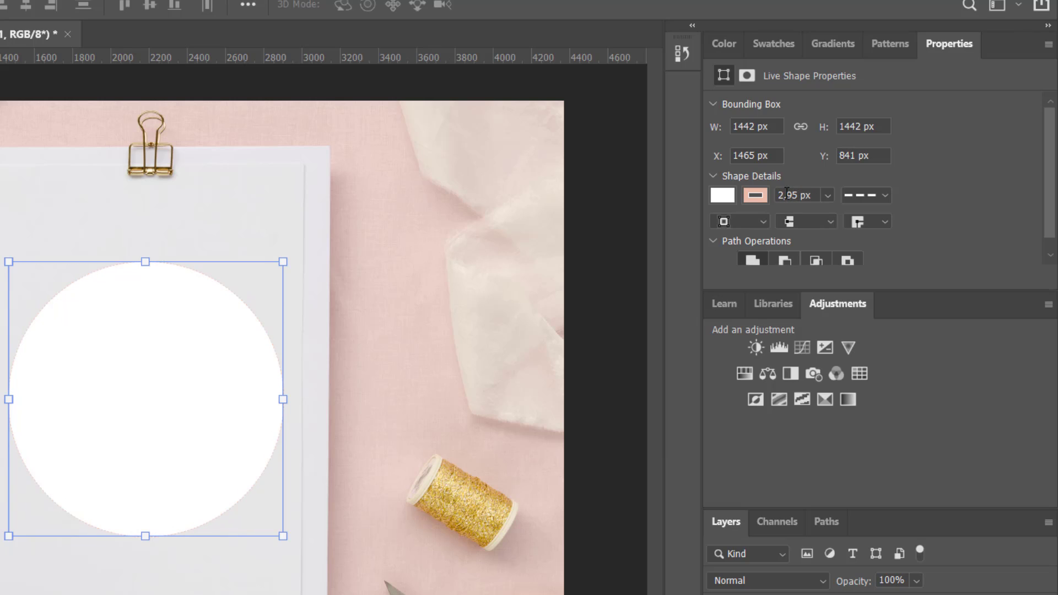
type("6")
key("Return")
double_click(784, 194)
type("12")
key("Return")
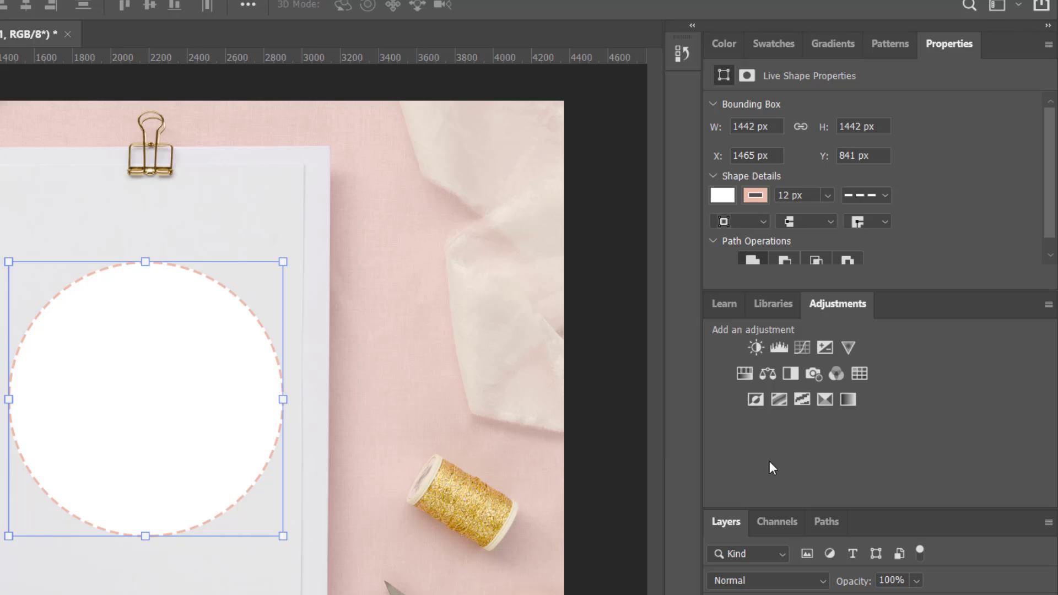
left_click(721, 196)
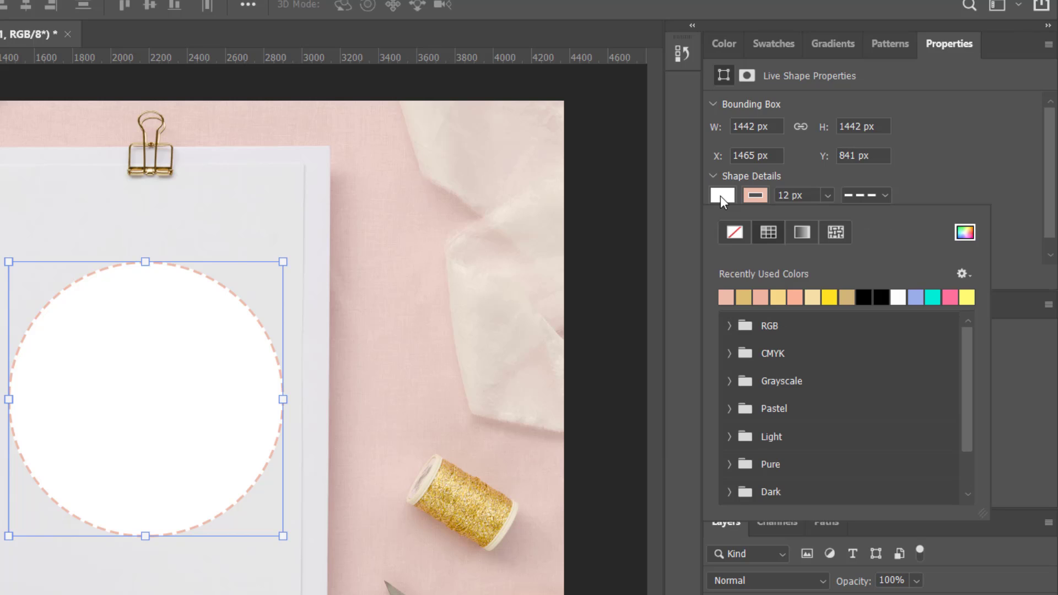
left_click(736, 233)
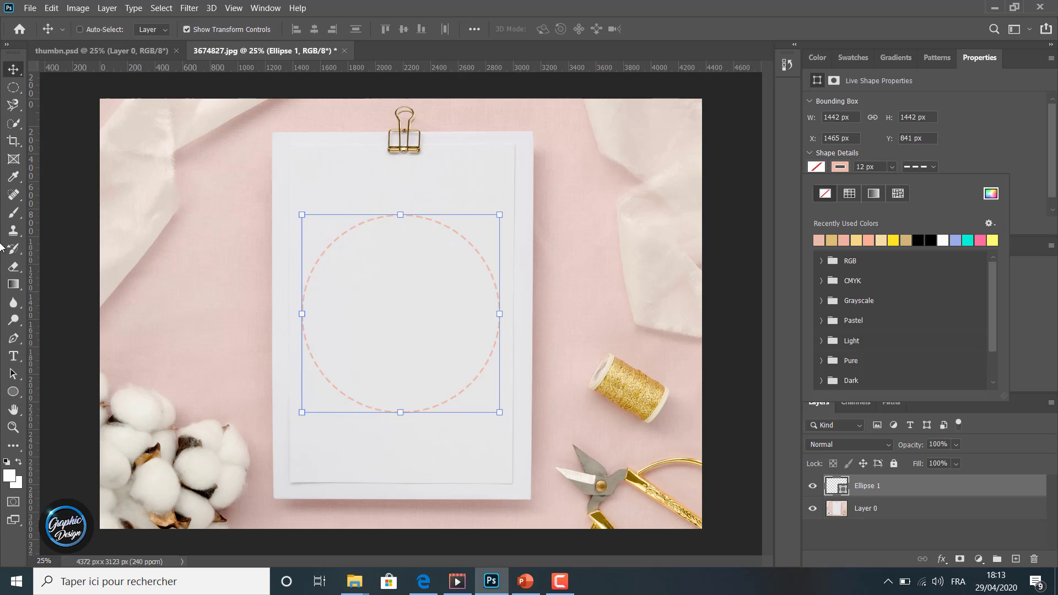
Draw a circular path about 1276 px in diameter overlapping the dashed circle, with the Ellipse tool in Path mode.
left_click(14, 391)
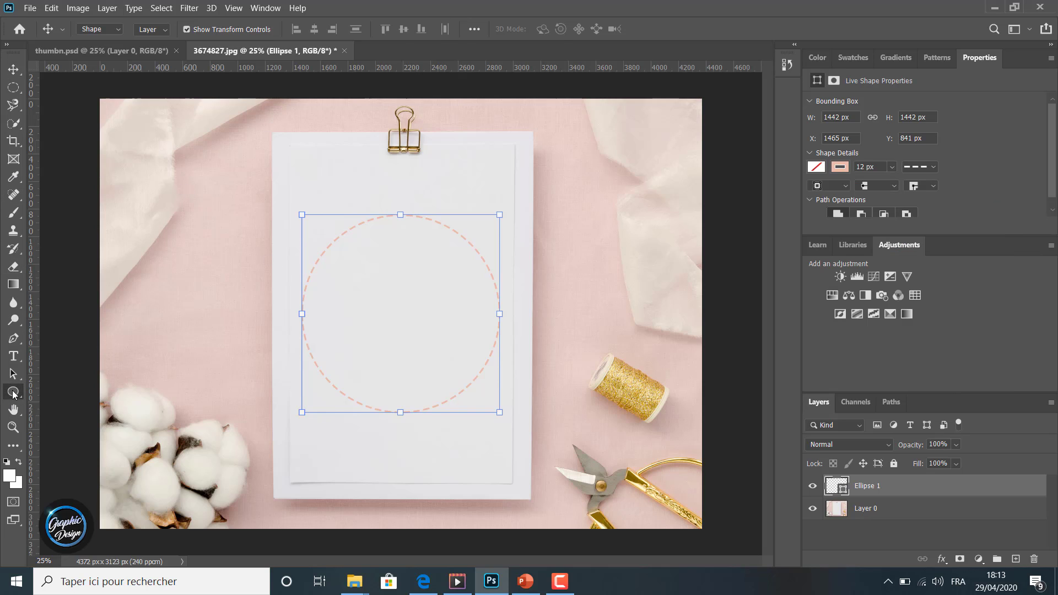
left_click(99, 28)
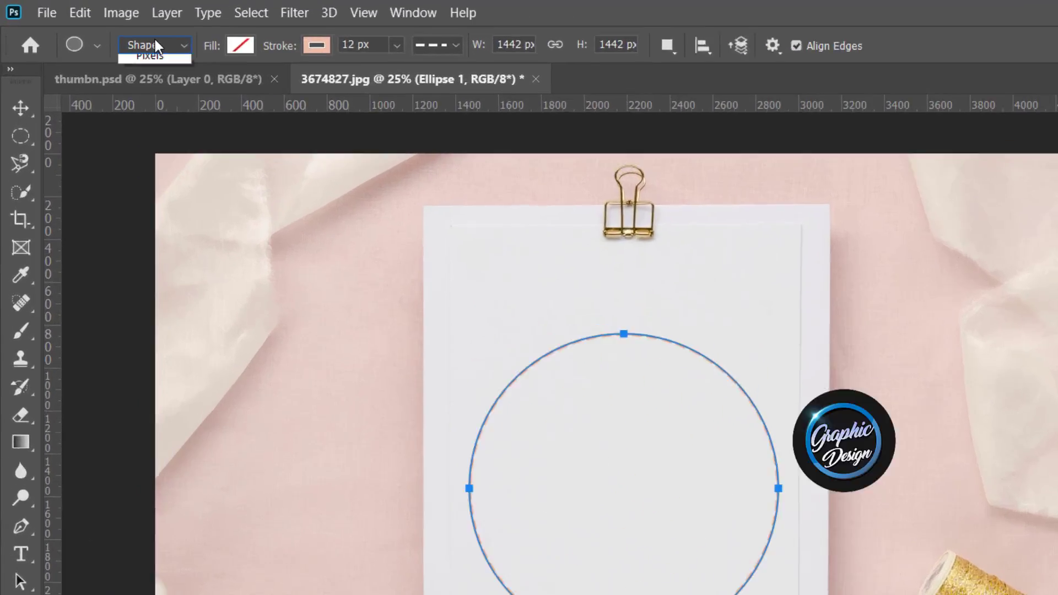
left_click(161, 80)
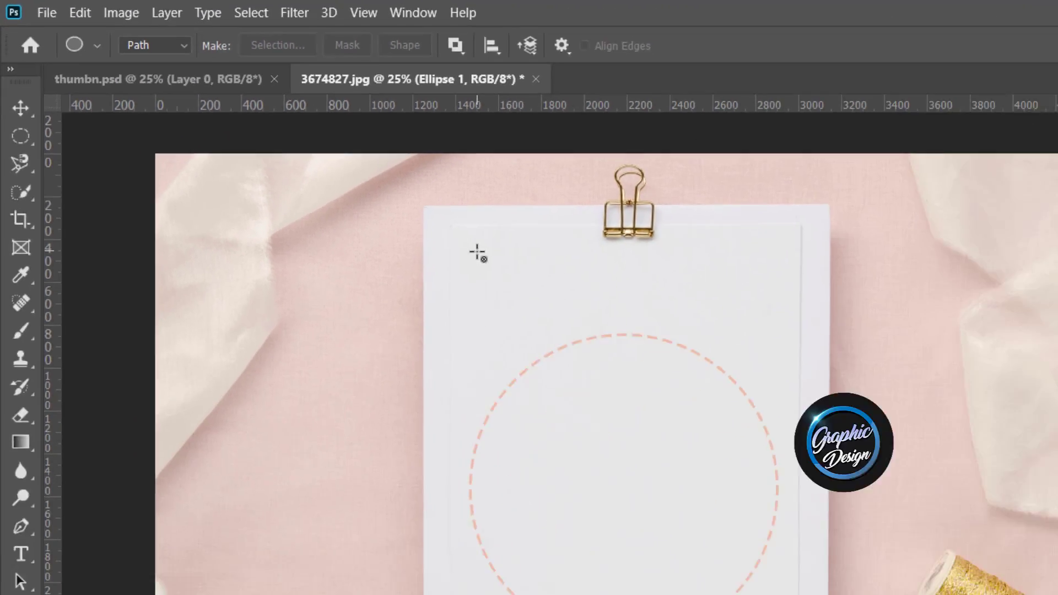
left_click_drag(477, 253, 627, 534)
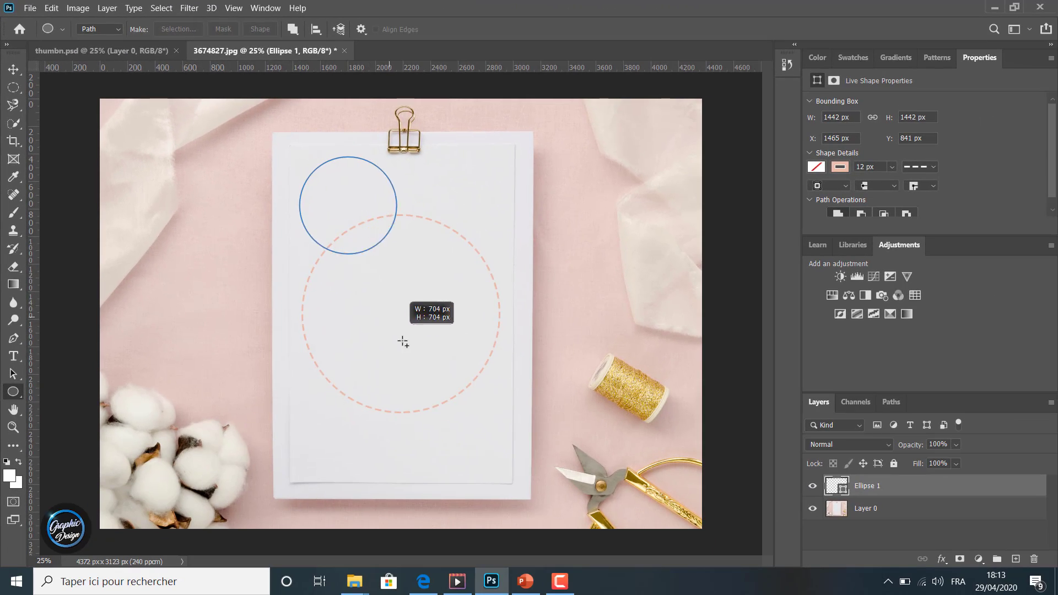
left_click_drag(403, 343, 475, 446)
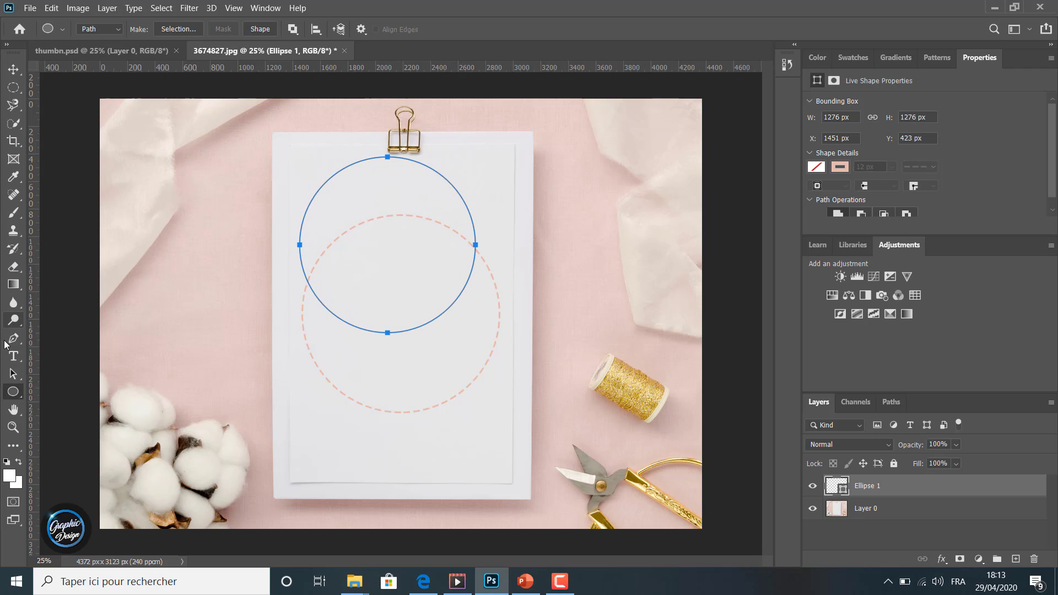
Move the circular path so it sits centred inside the dashed circle, at about X 1548 px, Y 924 px.
left_click(13, 373)
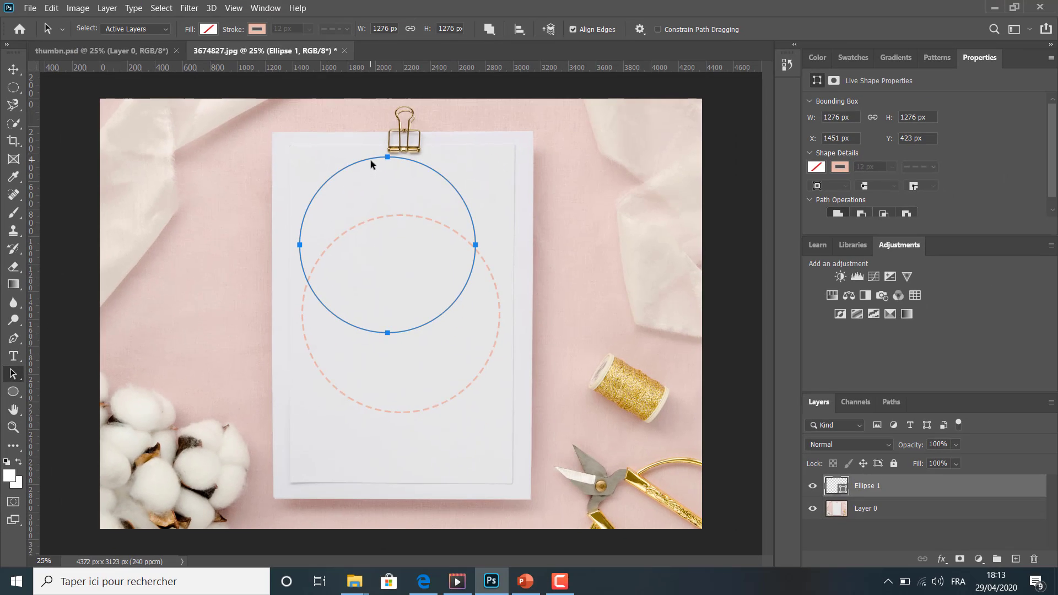
left_click_drag(370, 158, 384, 235)
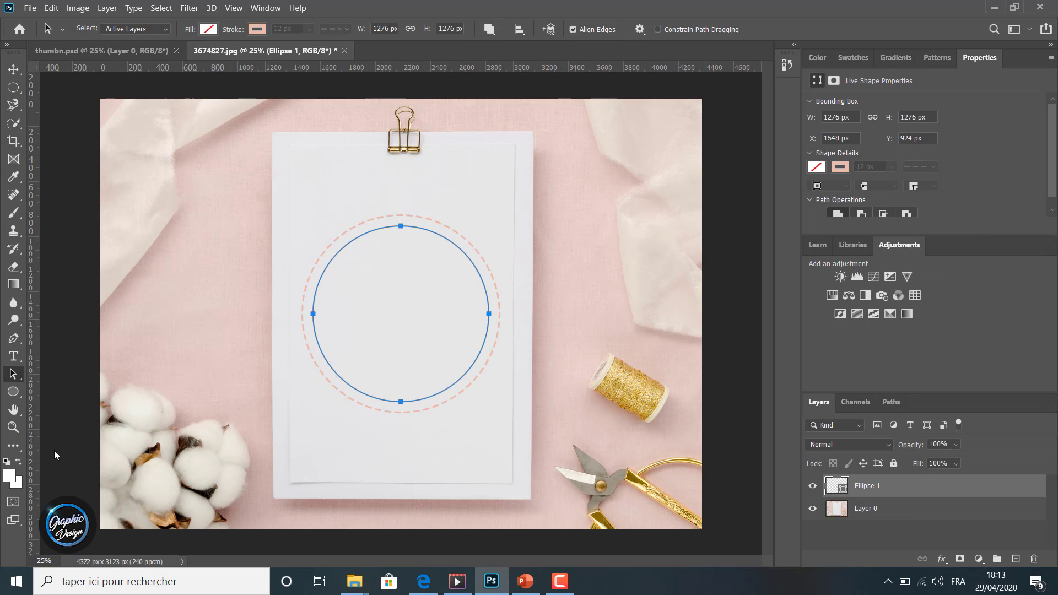
Set the Type tool's text colour to a golden tone sampled from the thread spool in the photo.
left_click(14, 355)
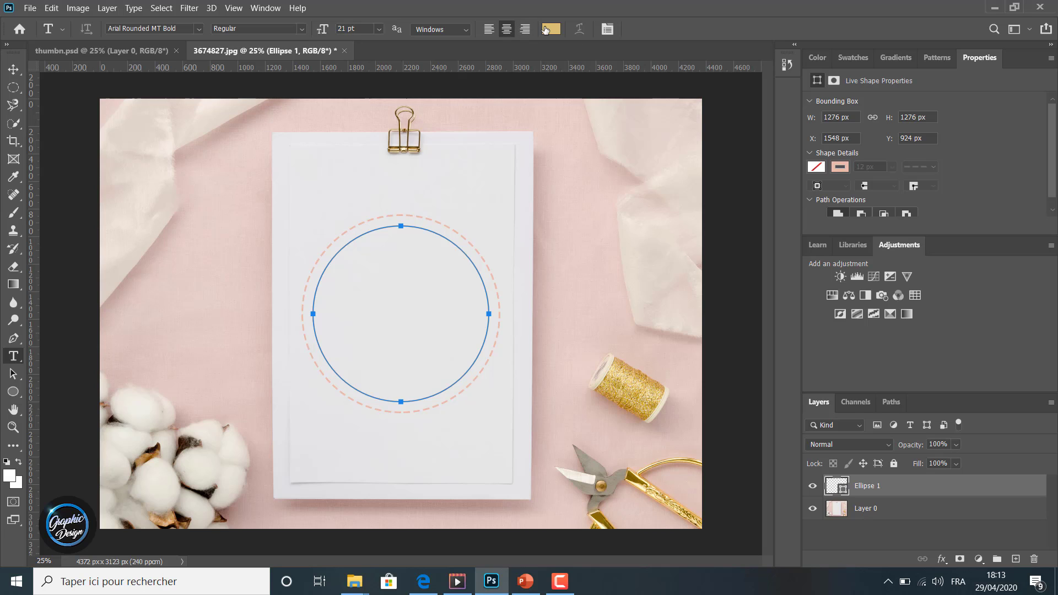
left_click(549, 29)
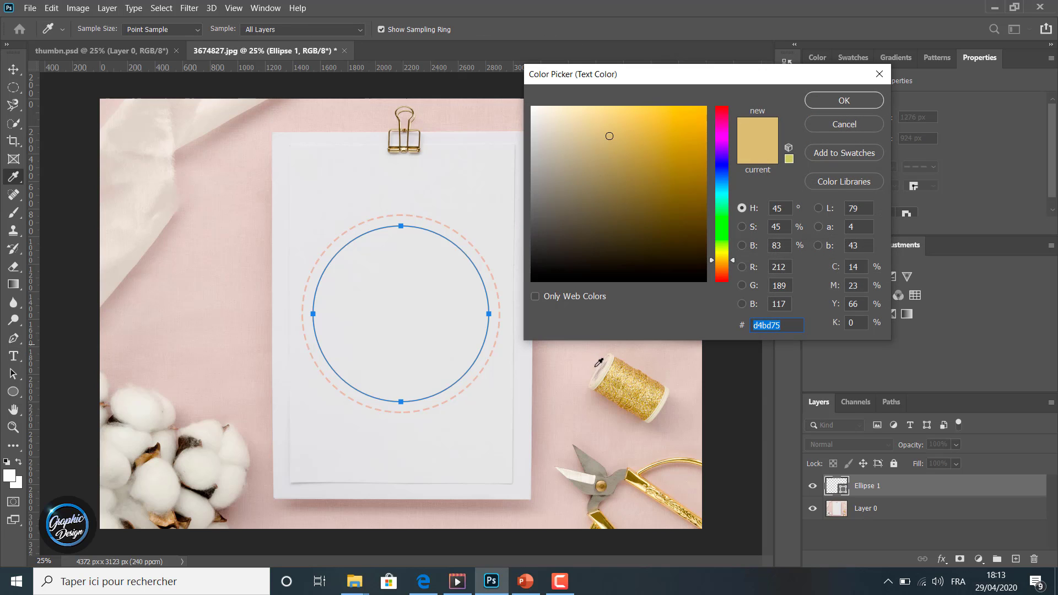
left_click(633, 381)
left_click(844, 101)
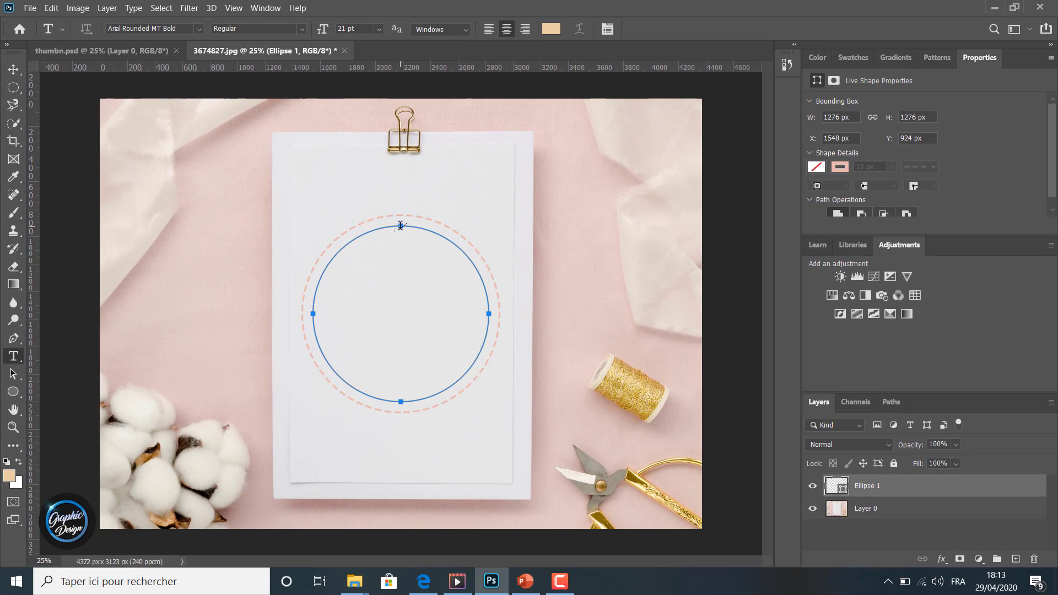
Start type on the circular path at its top point and replace the placeholder with "WRAP YOUR TEXT".
left_click(400, 224)
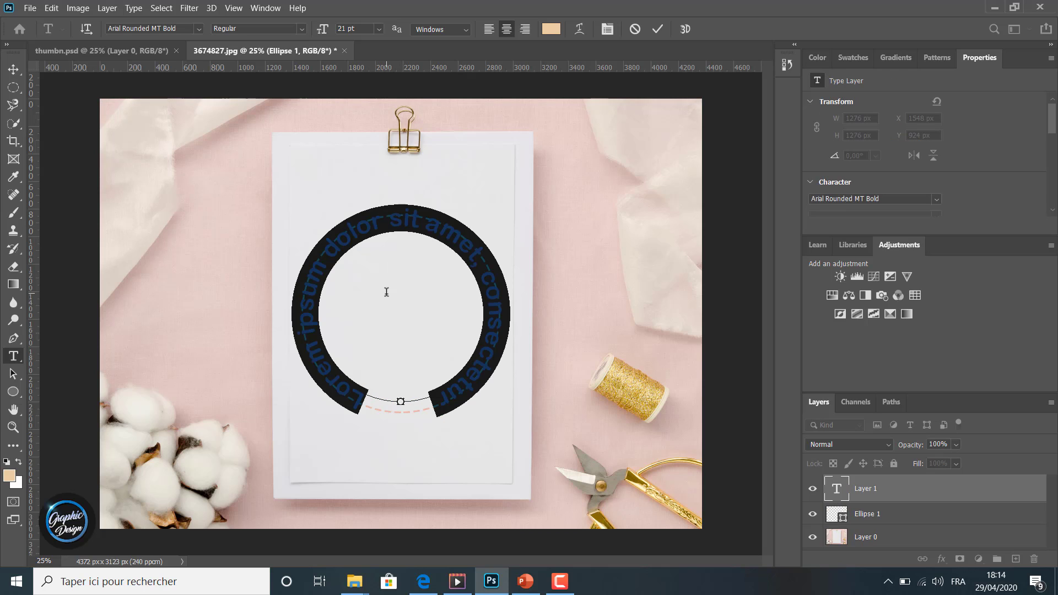
key("BackSpace")
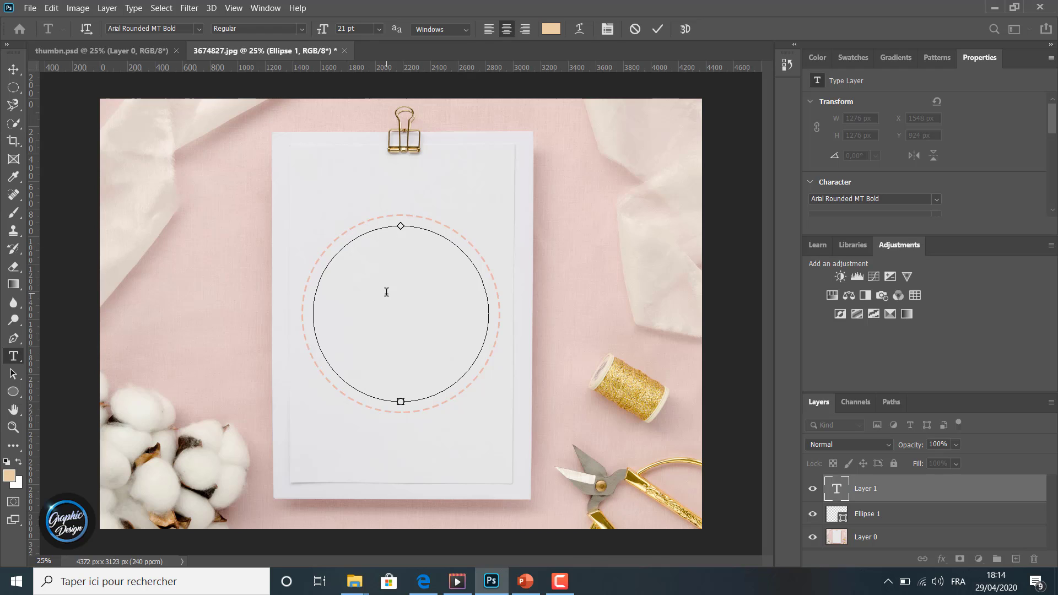
type("WRAP YOUR")
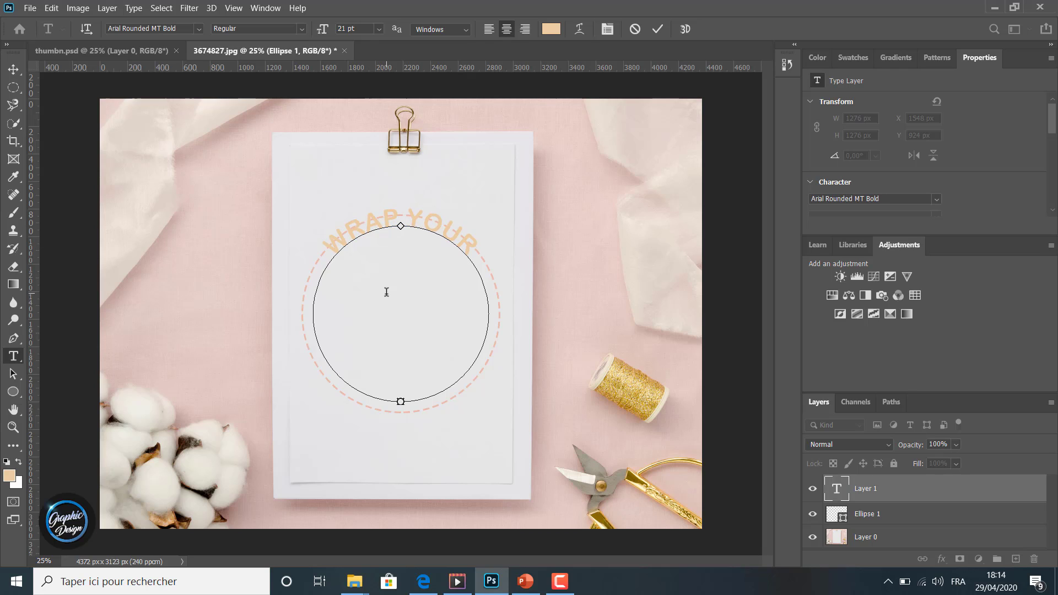
type(" TEXT")
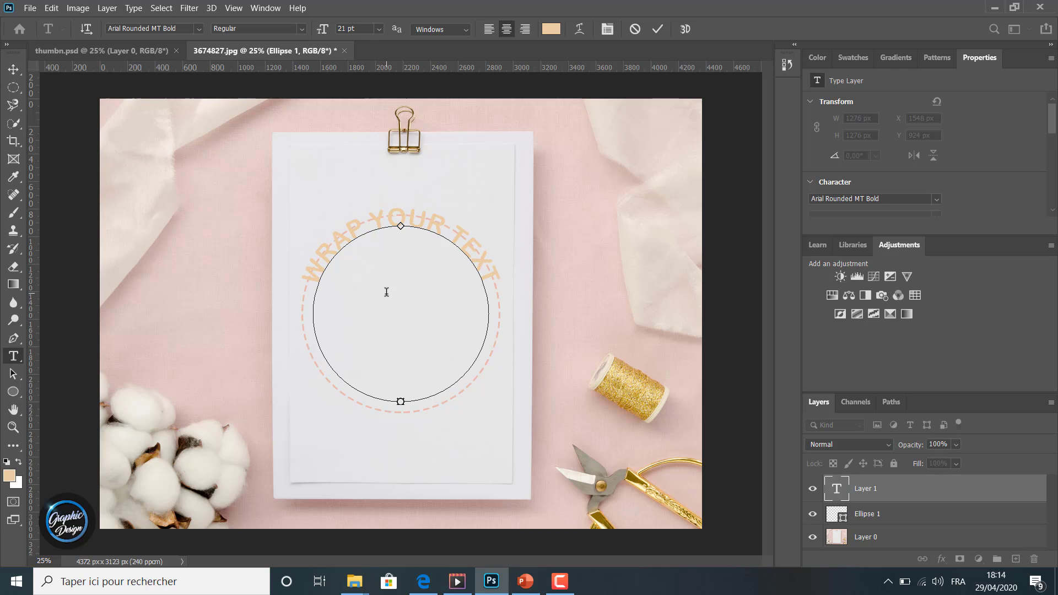
Set the font size of the whole curved text to 18 pt and commit the text.
triple_click(373, 224)
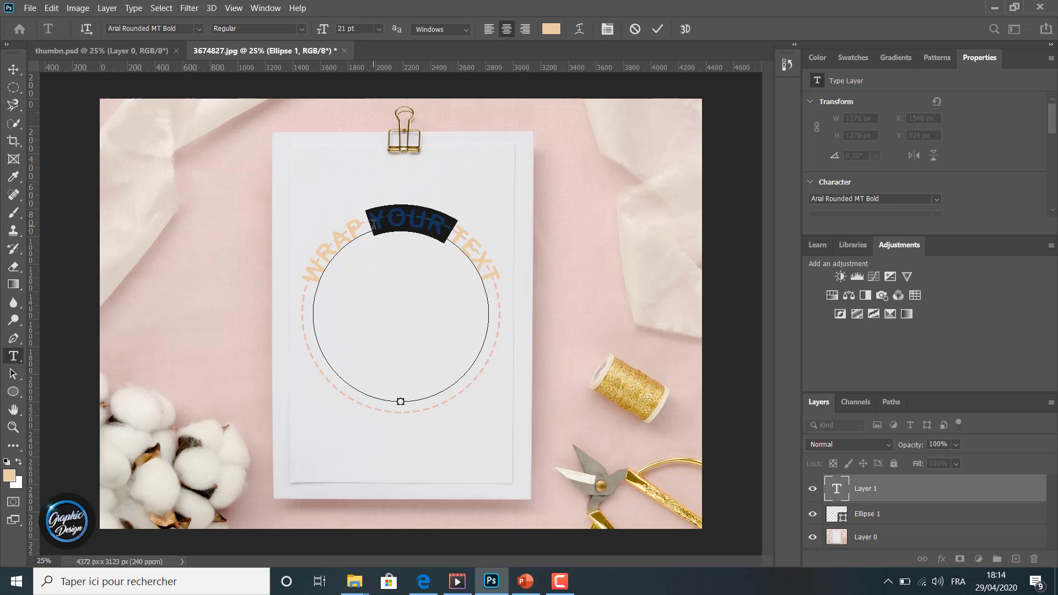
left_click(344, 29)
type("18")
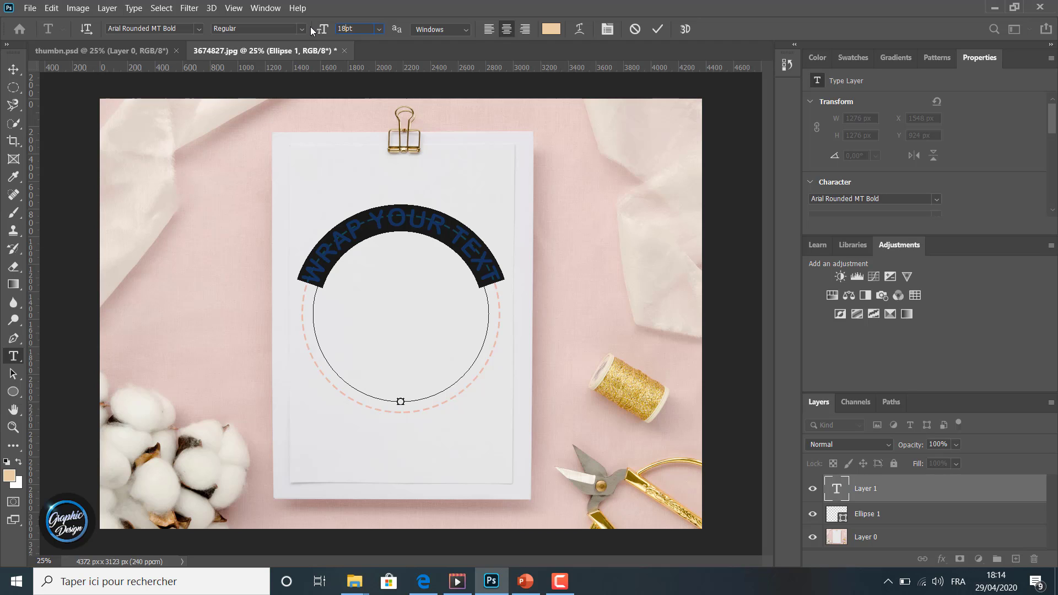
key("Return")
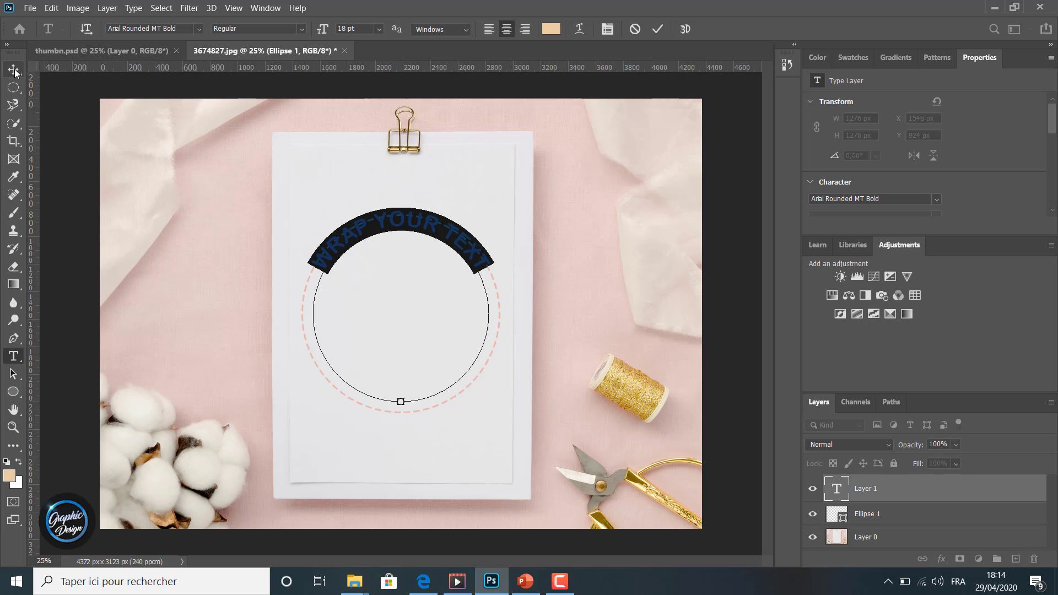
left_click(660, 28)
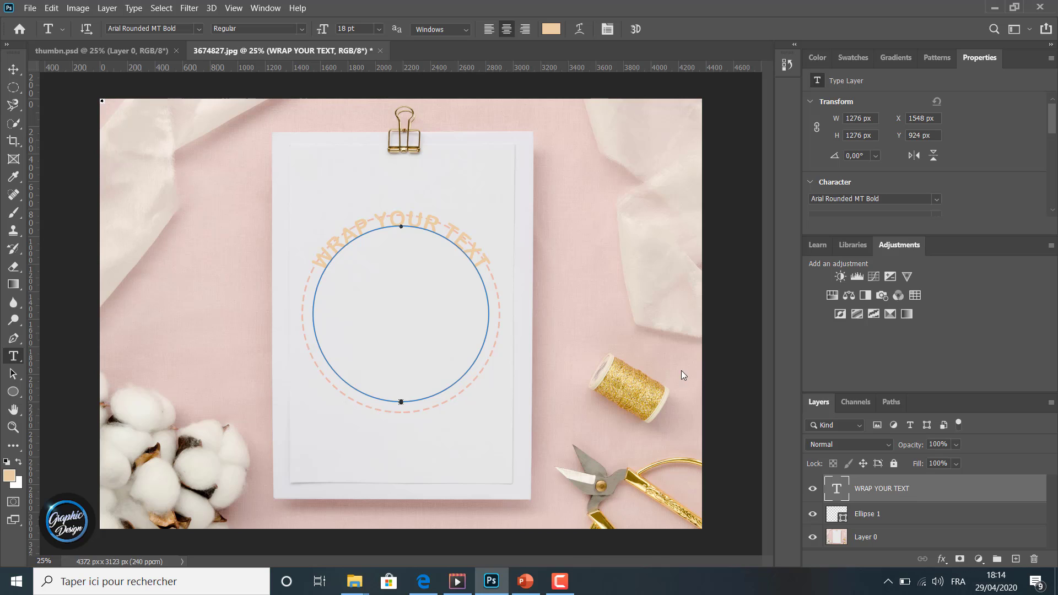
Nudge the curved text straight down inside the dashed circle to about Y 904 px with the Move tool.
left_click(14, 70)
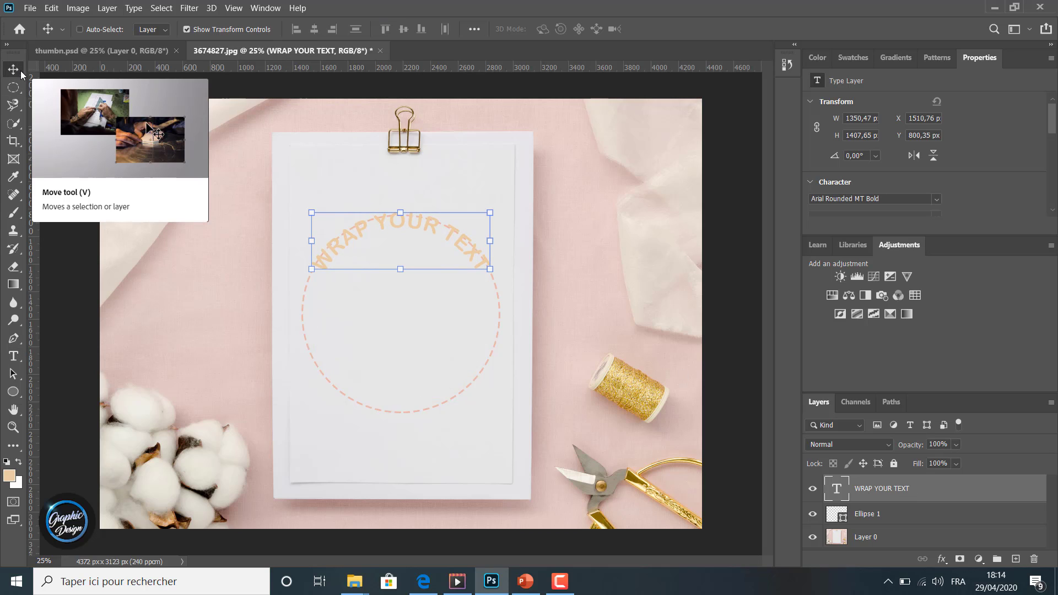
key("Down")
key("Down")
key("Down")
key("Down")
key("Down")
key("Down")
key("Down")
key("Down")
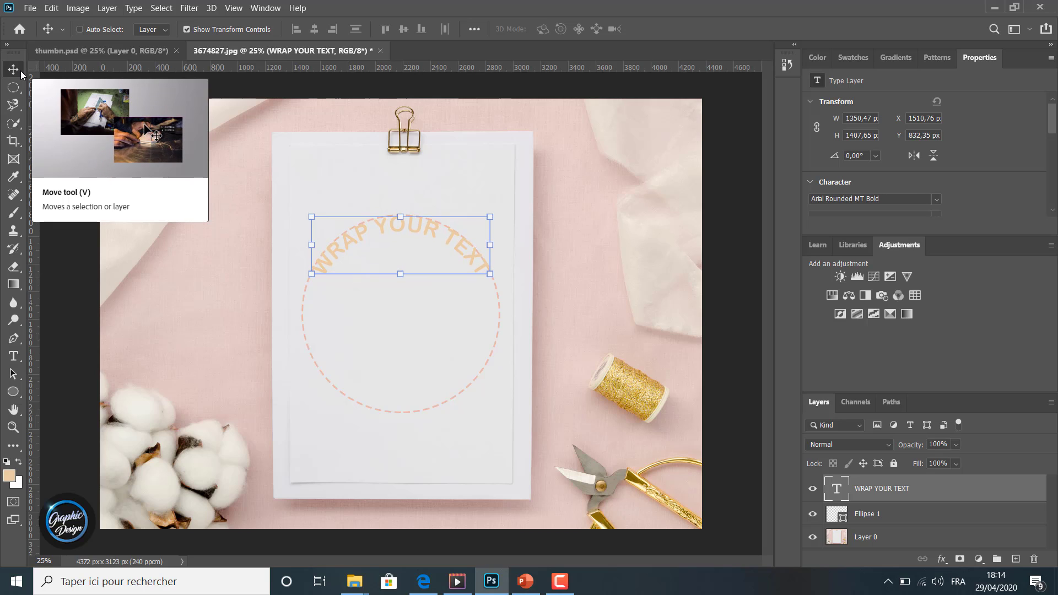
key("Down")
key("Down")
key("Down")
key("Down")
key("Down")
key("Down")
key("Down")
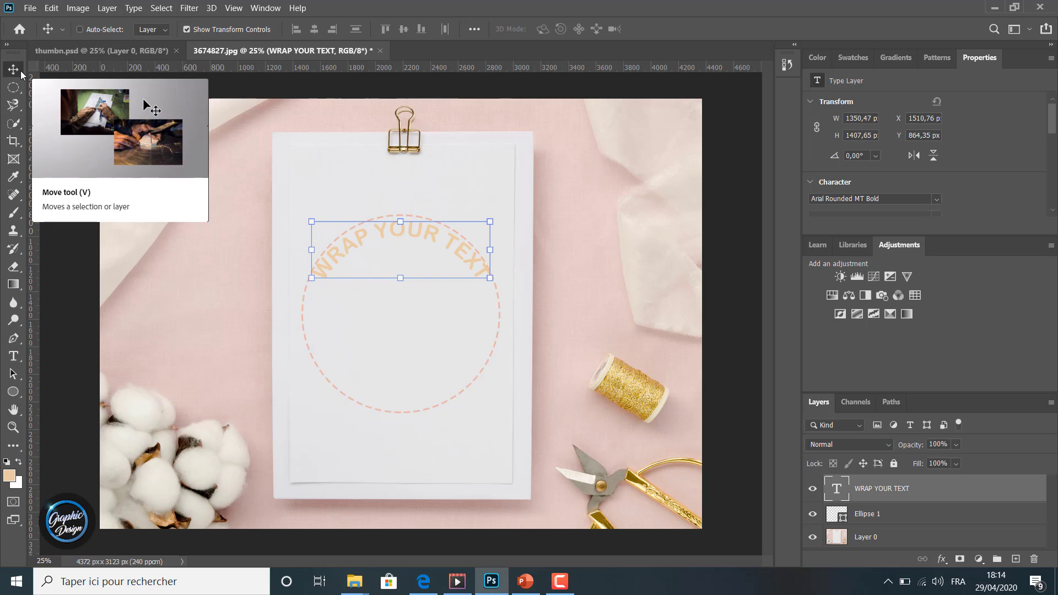
key("Down")
key("Down")
key("Down")
key("Down")
key("Down")
key("Down")
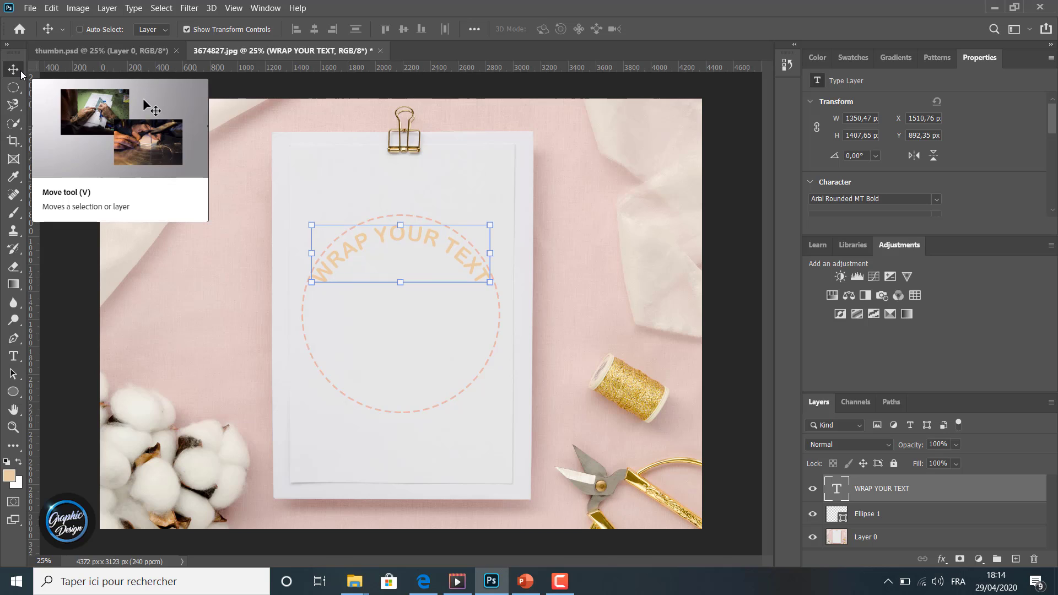
key("Down")
key("Down")
key("Down")
key("Down")
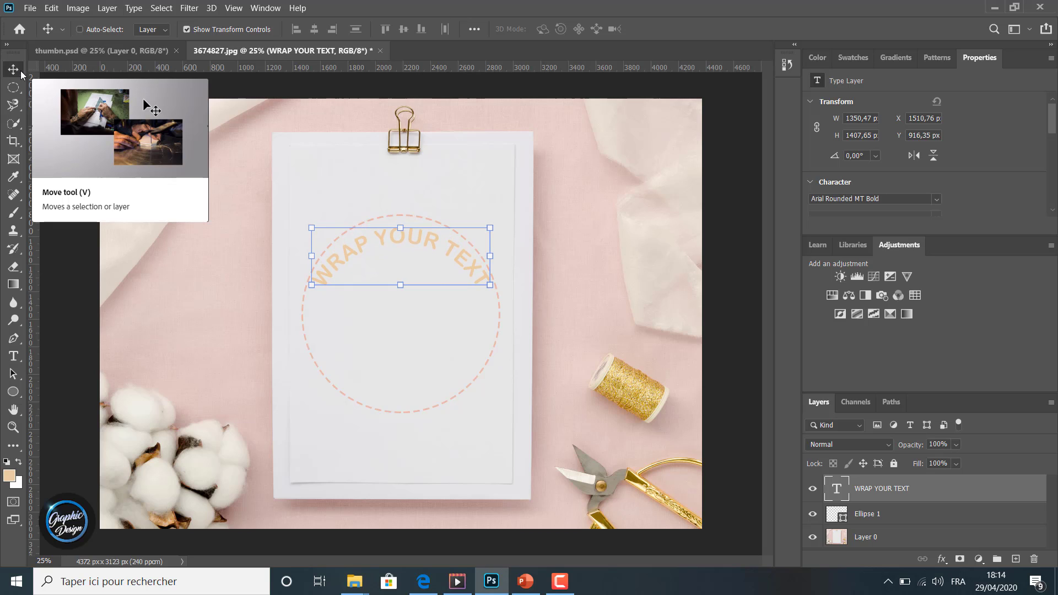
key("Down")
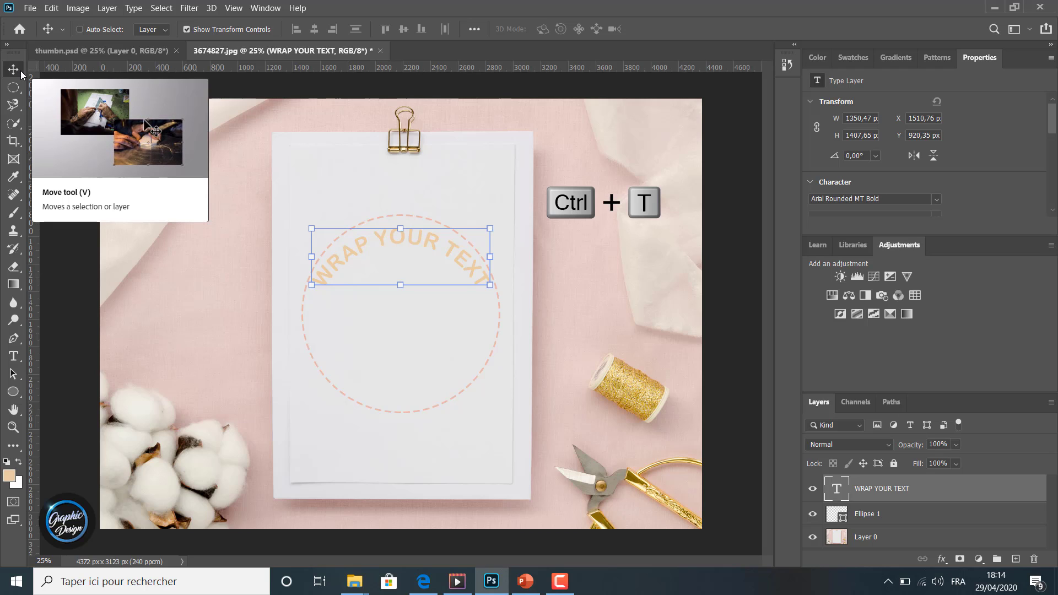
key("Down")
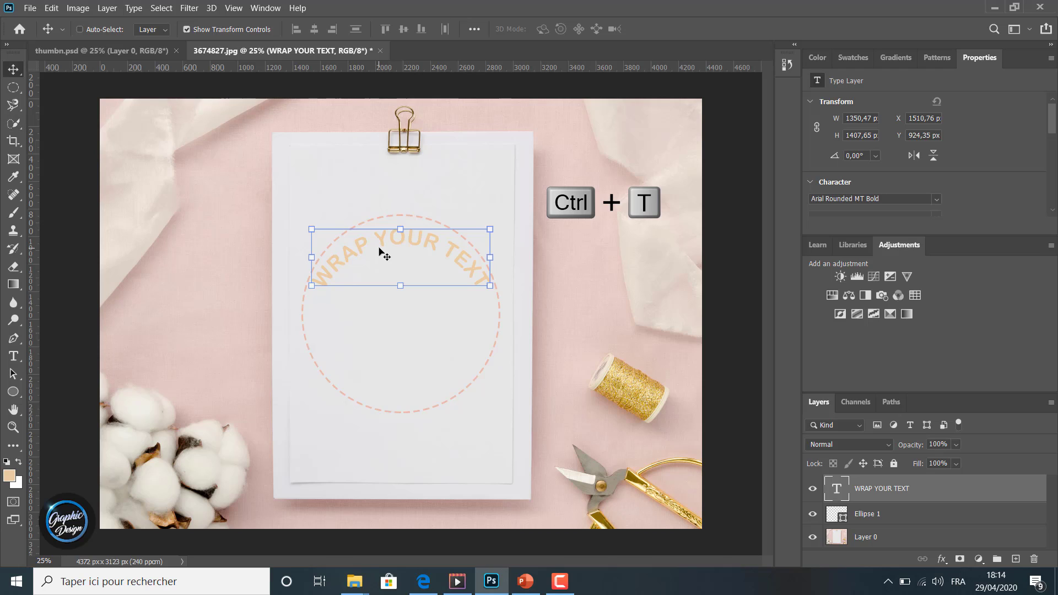
key("Up")
key("Up")
key("Up")
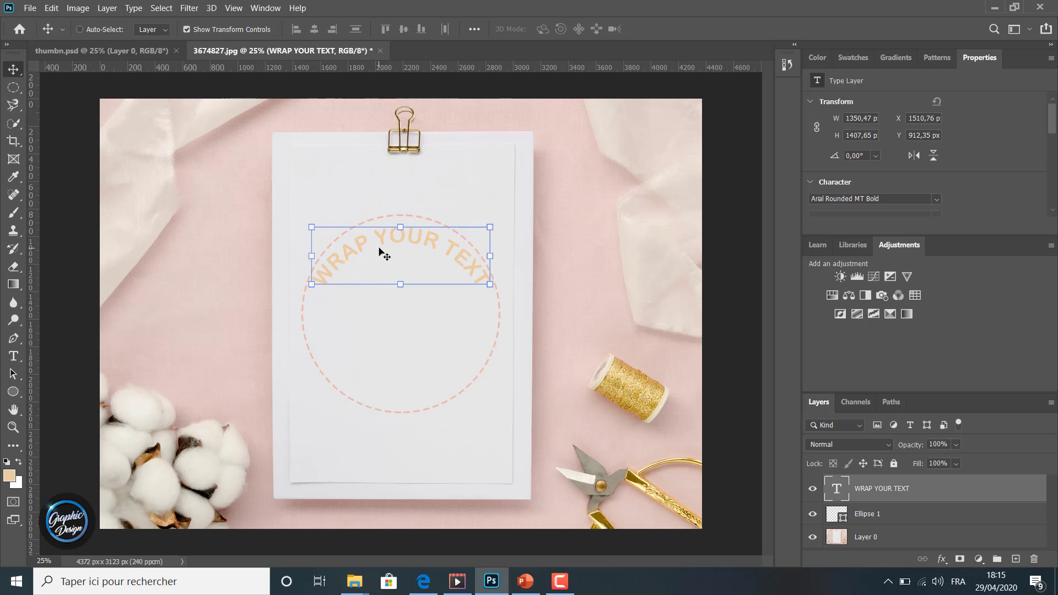
key("Up")
key("Up")
key("Up")
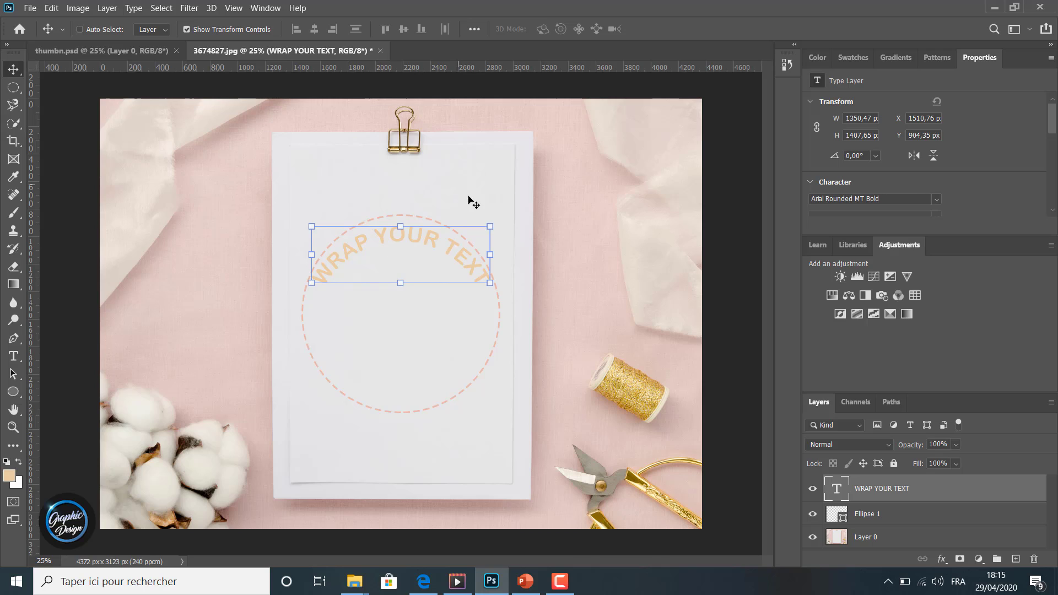
Rotate the curved text about 0.24° clockwise with Free Transform and apply it.
key("ctrl")
key("ctrl+t")
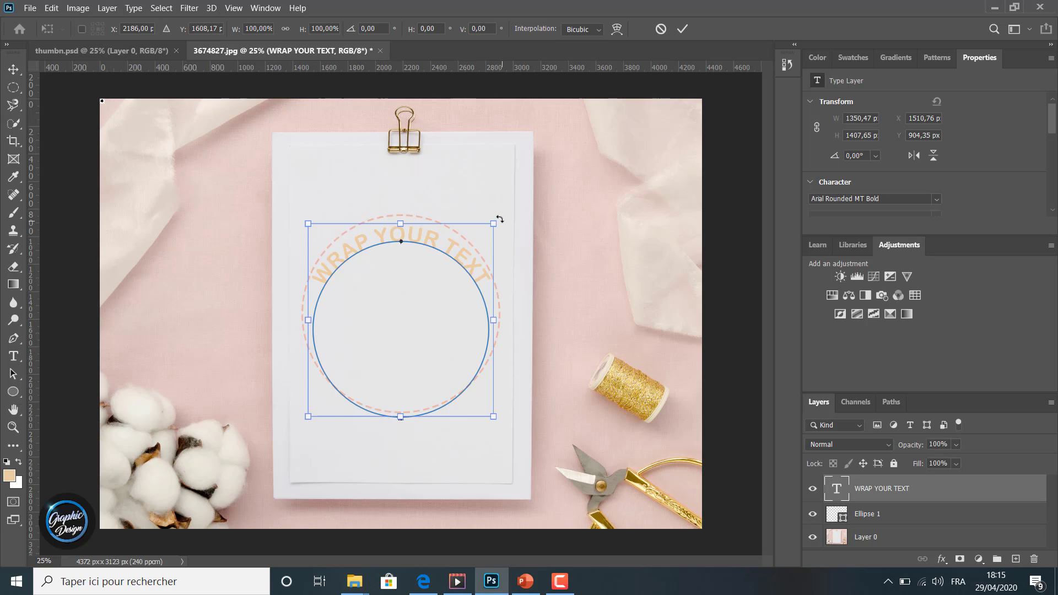
mouse_move(500, 208)
left_mouse_down()
mouse_move(510, 226)
mouse_move(498, 198)
mouse_move(503, 217)
left_mouse_up()
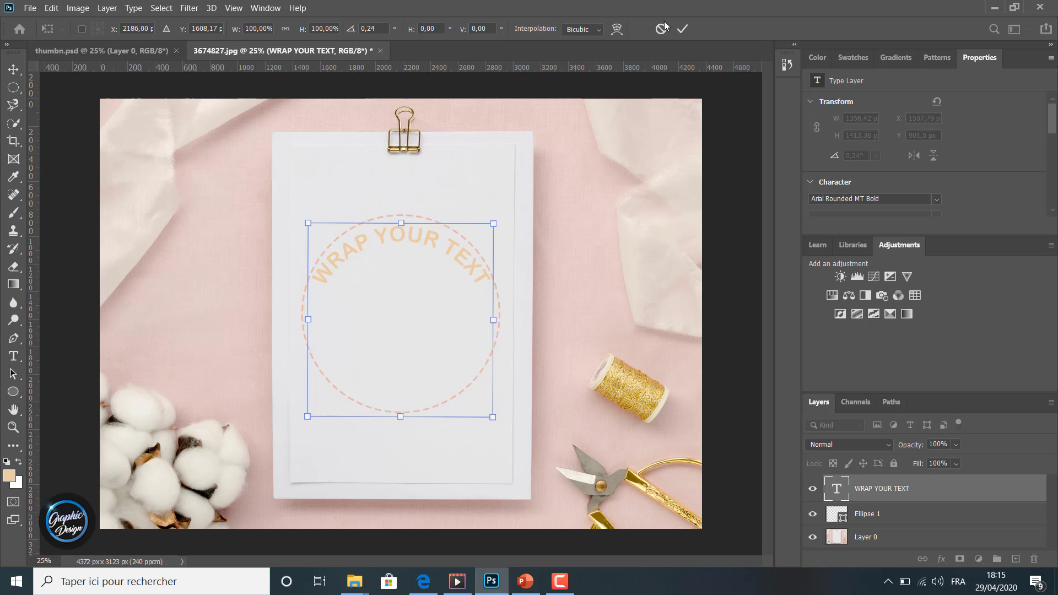
left_click(679, 30)
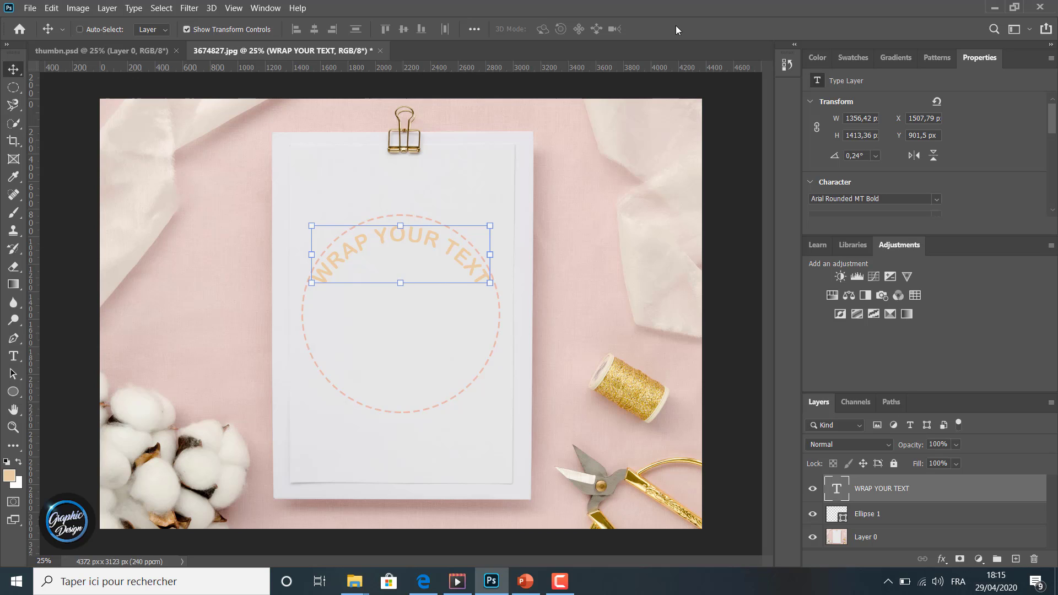
Rotate the curved text slightly further clockwise with Free Transform, to a total angle of about 1.85°.
key("t")
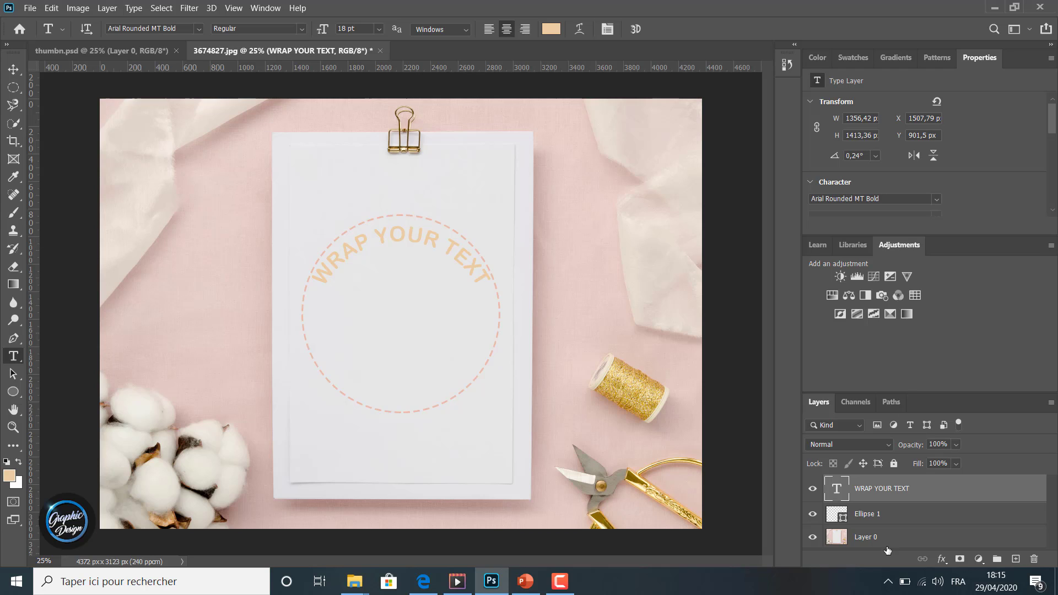
left_click(16, 70)
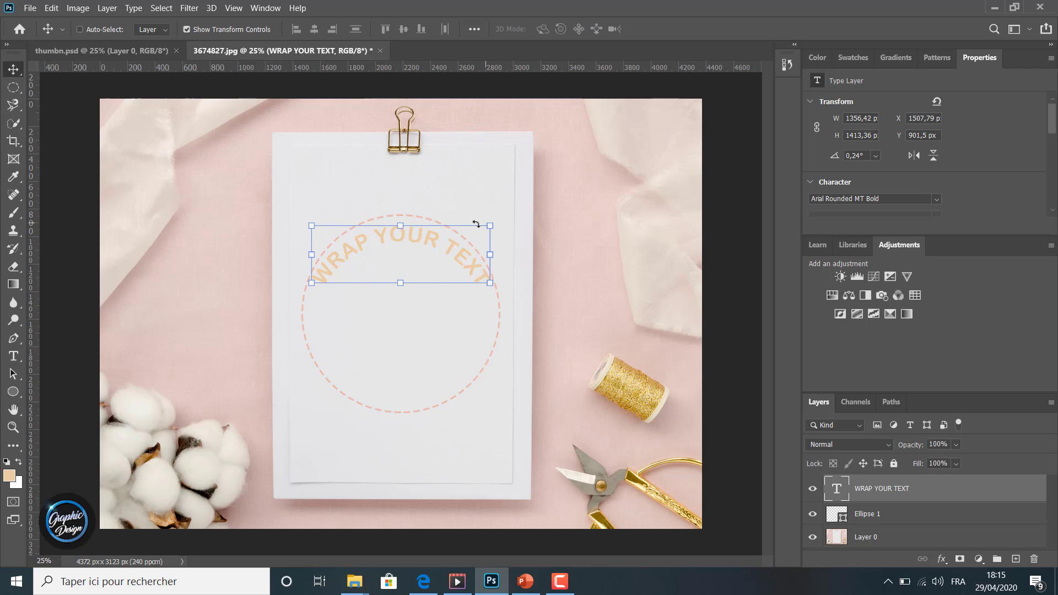
key("ctrl+t")
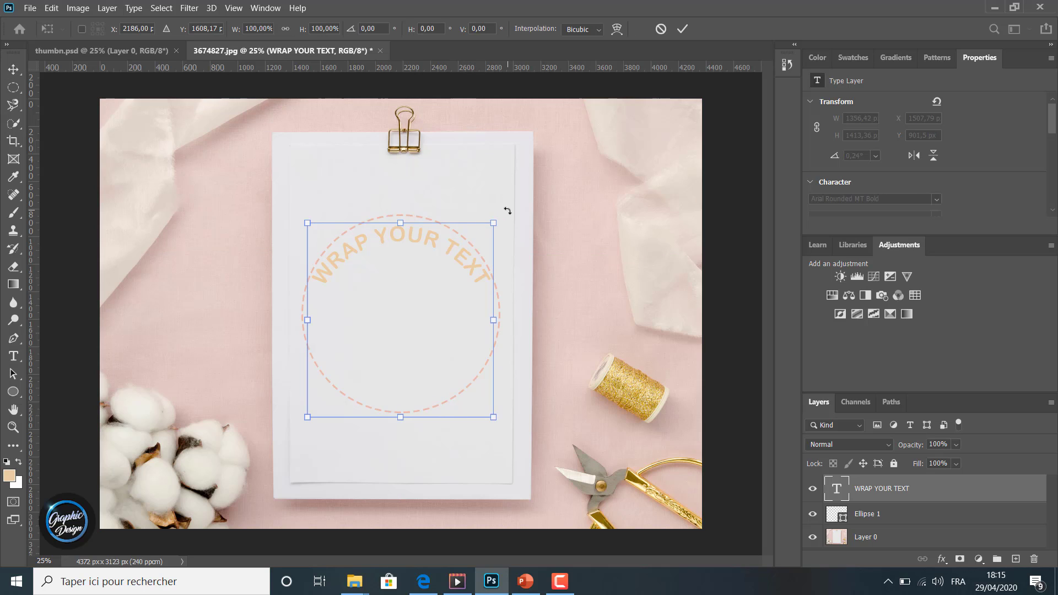
left_click_drag(509, 212, 509, 215)
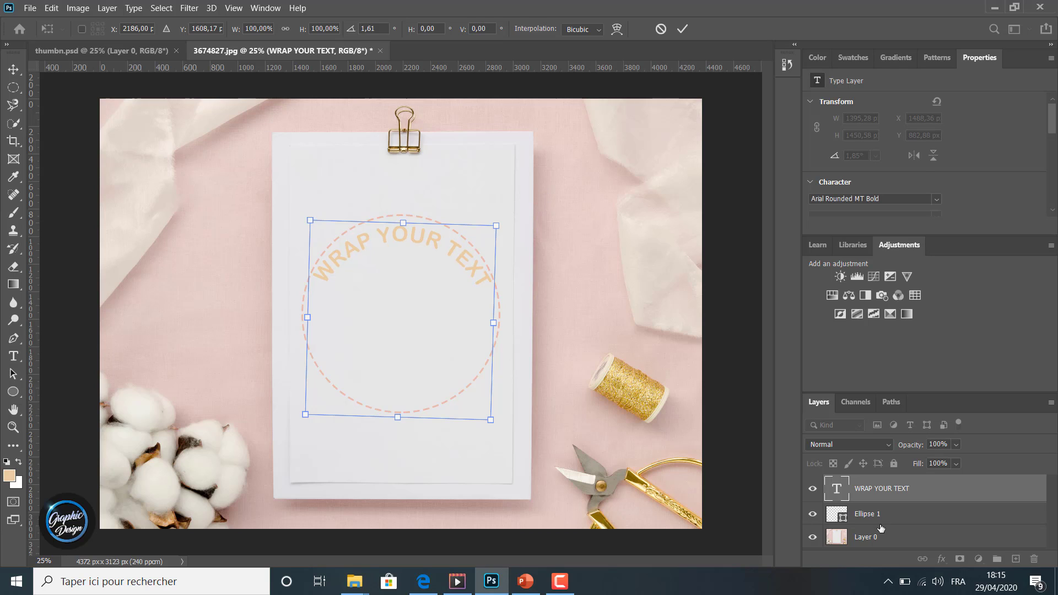
left_click(682, 29)
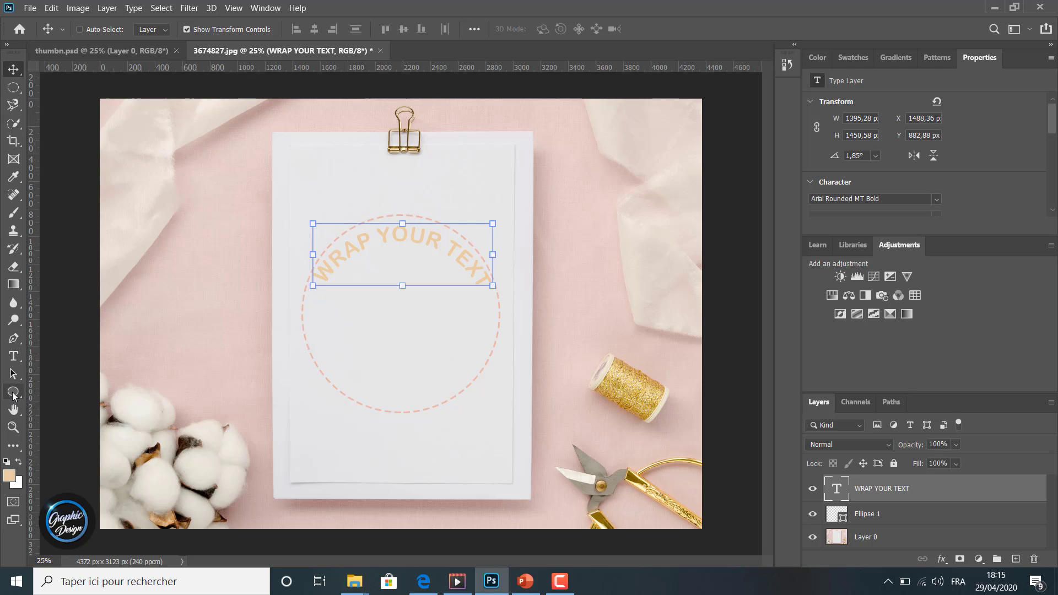
Draw a second circular path about 1260 px in diameter and centre it inside the dashed circle.
left_click(13, 393)
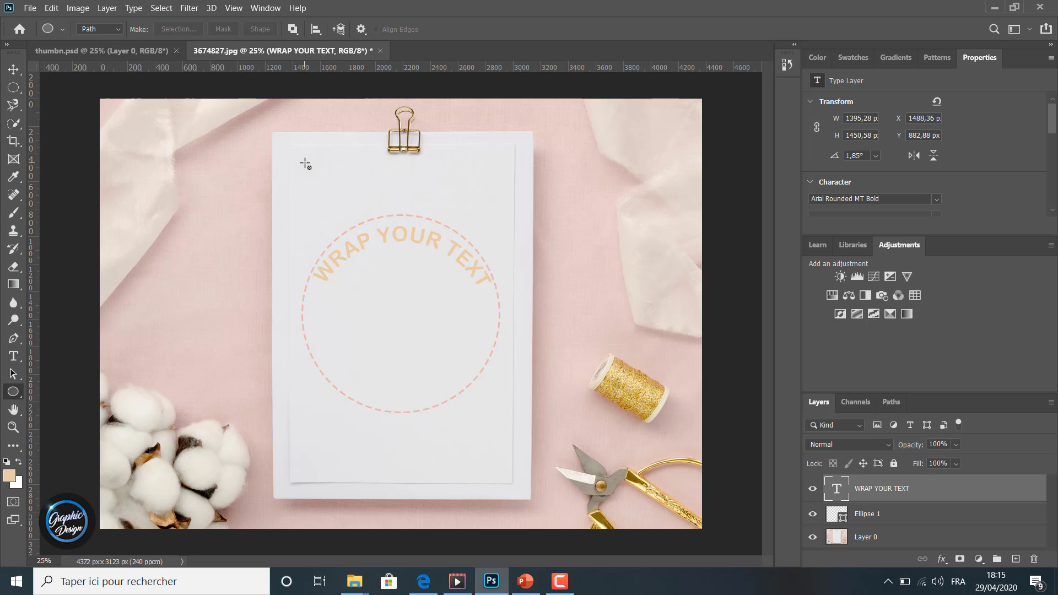
left_click_drag(304, 163, 479, 389)
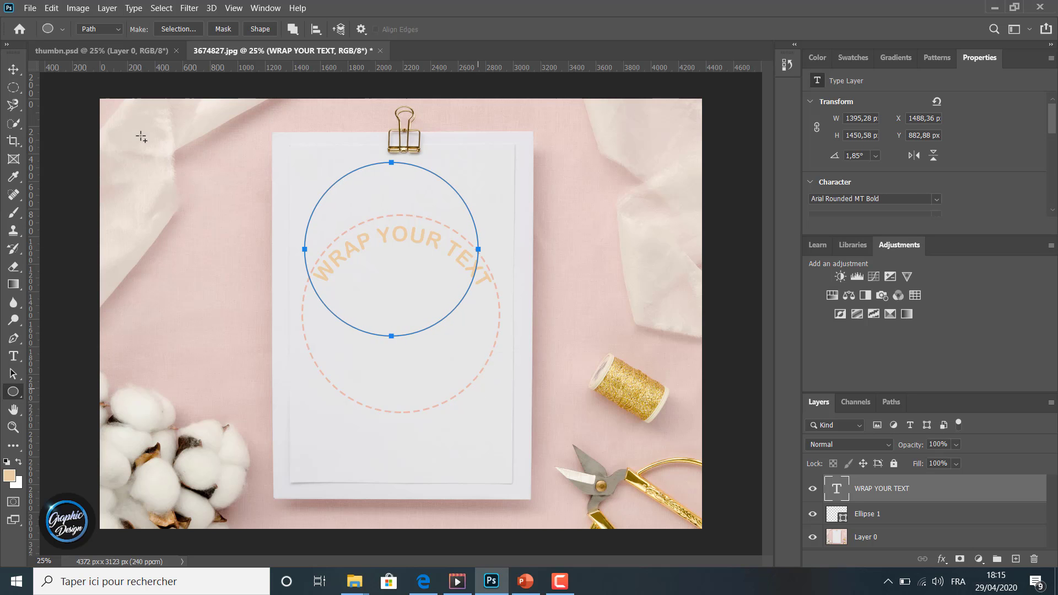
left_click(13, 374)
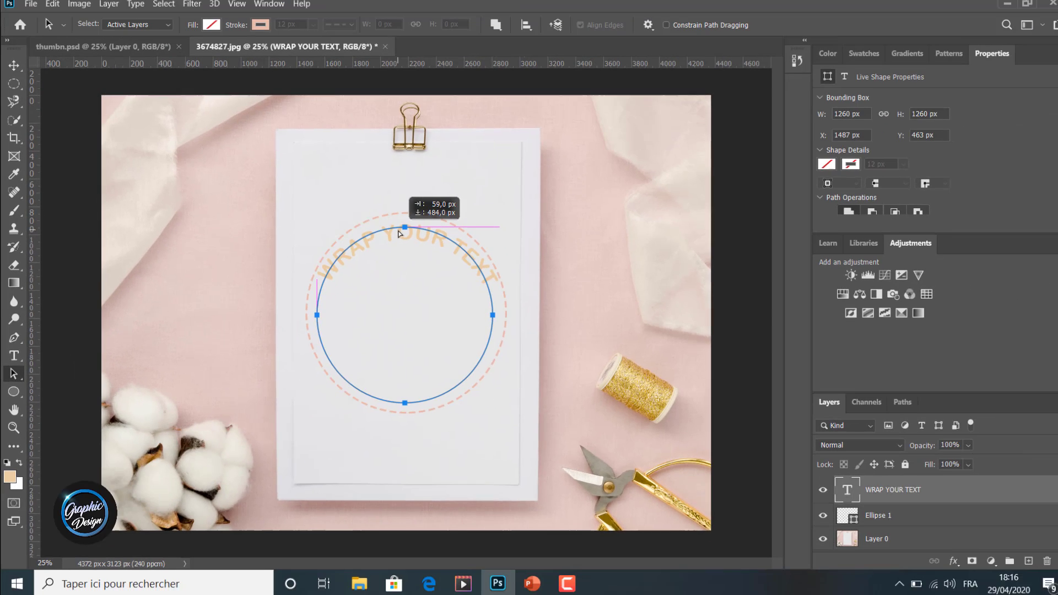
left_click_drag(393, 232, 392, 227)
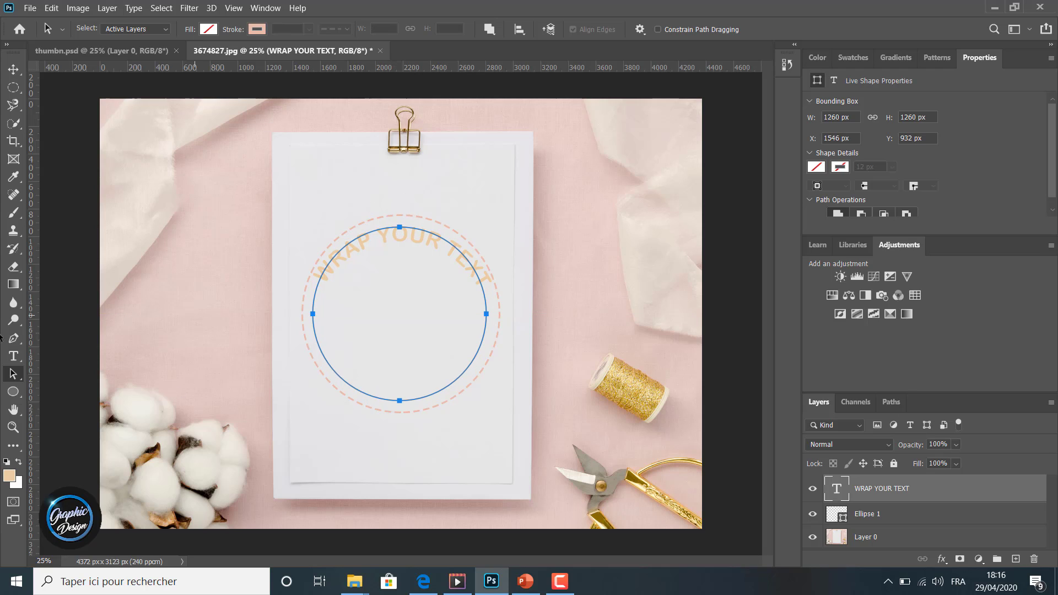
Add the text AROUND A CIRCLE at the lowest point of the circular path and flip it to read inside the path.
left_click(13, 357)
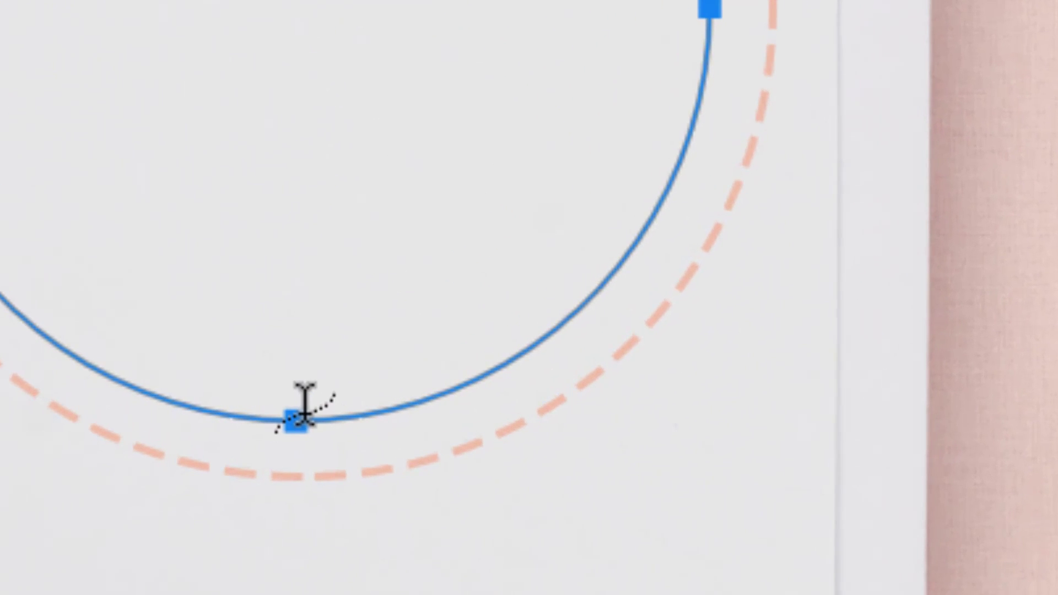
left_click(298, 416)
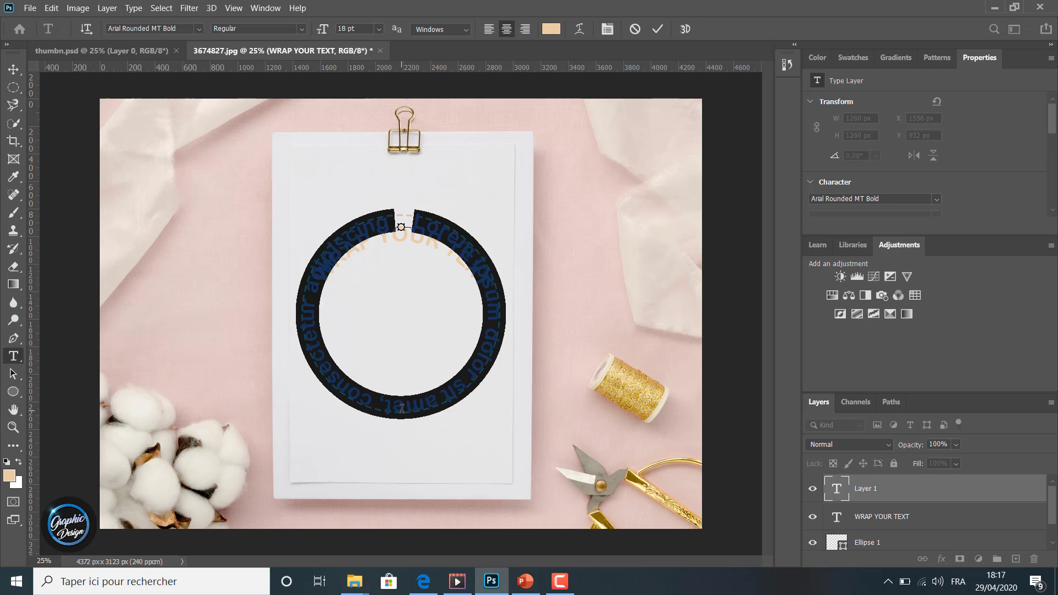
key("BackSpace")
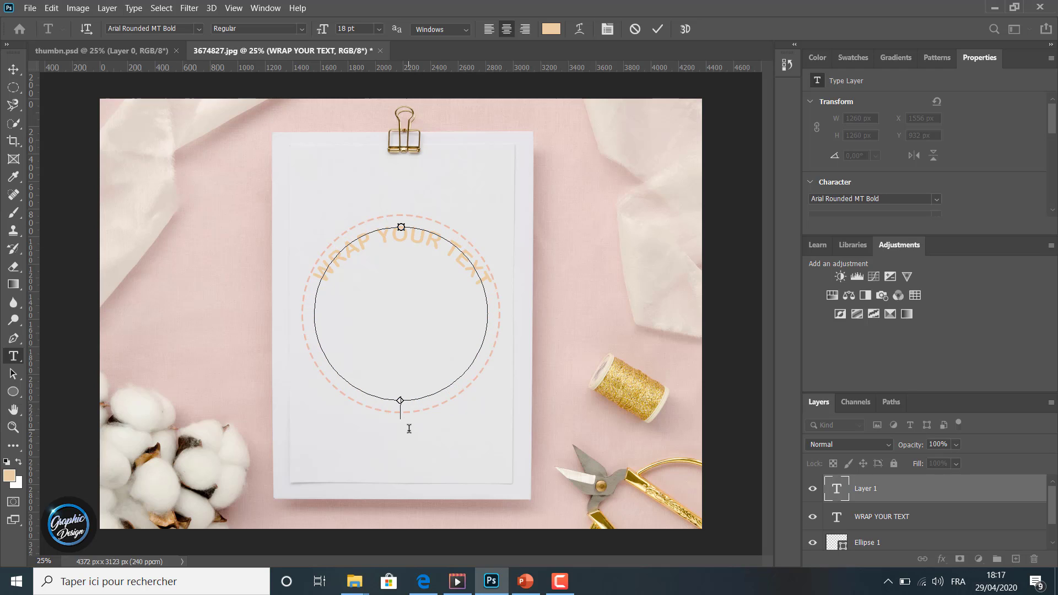
type("AROUND")
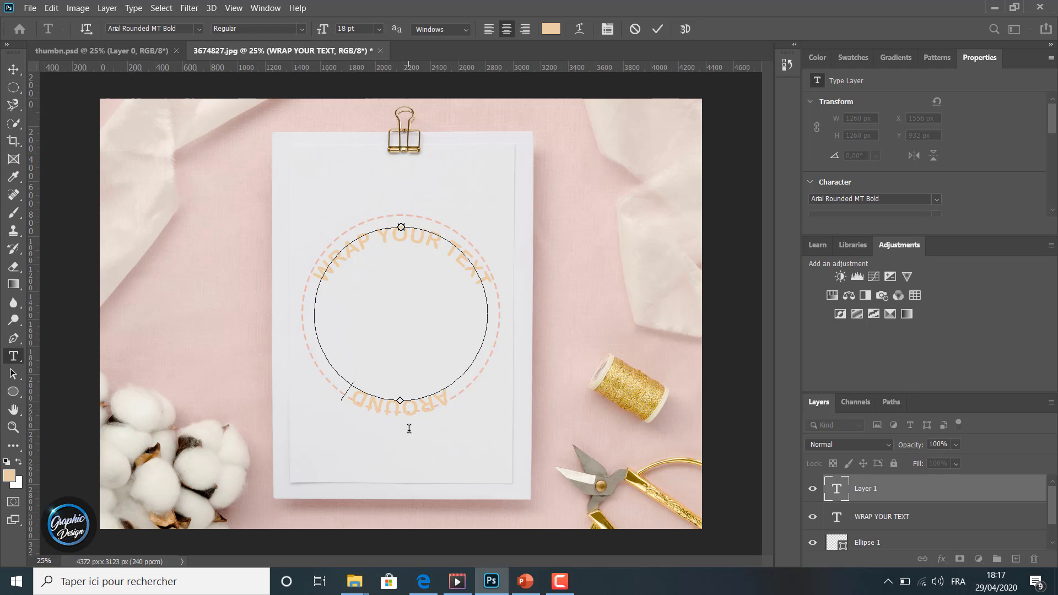
type(" A C")
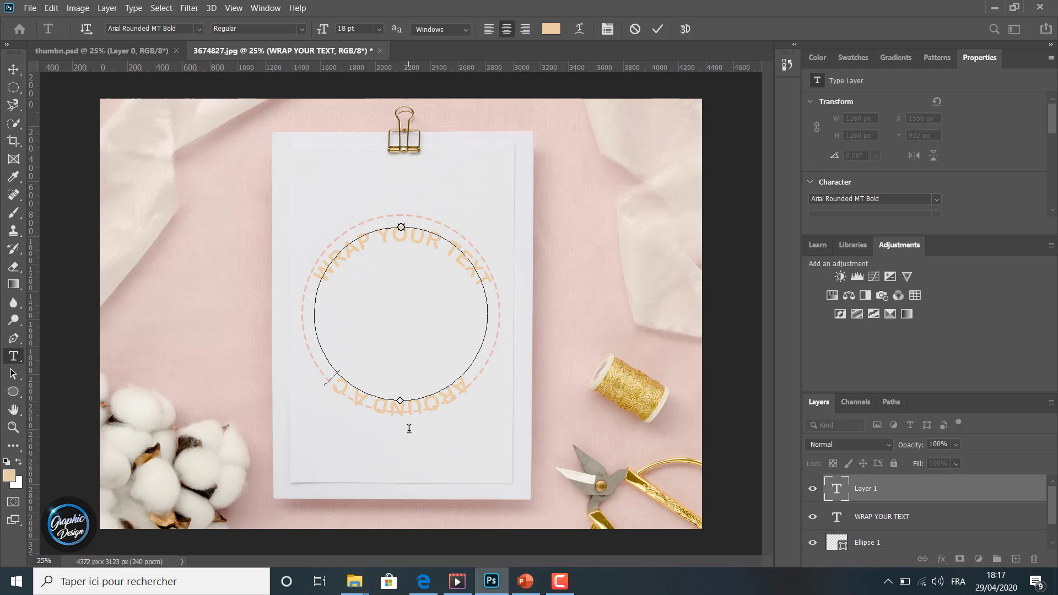
type("IRCLE")
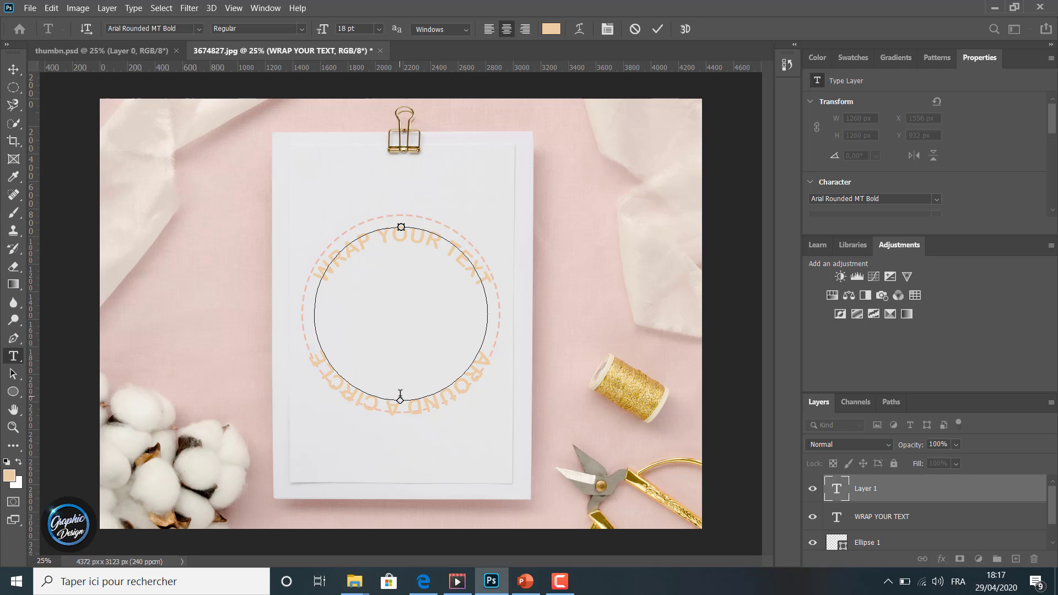
left_click(13, 375)
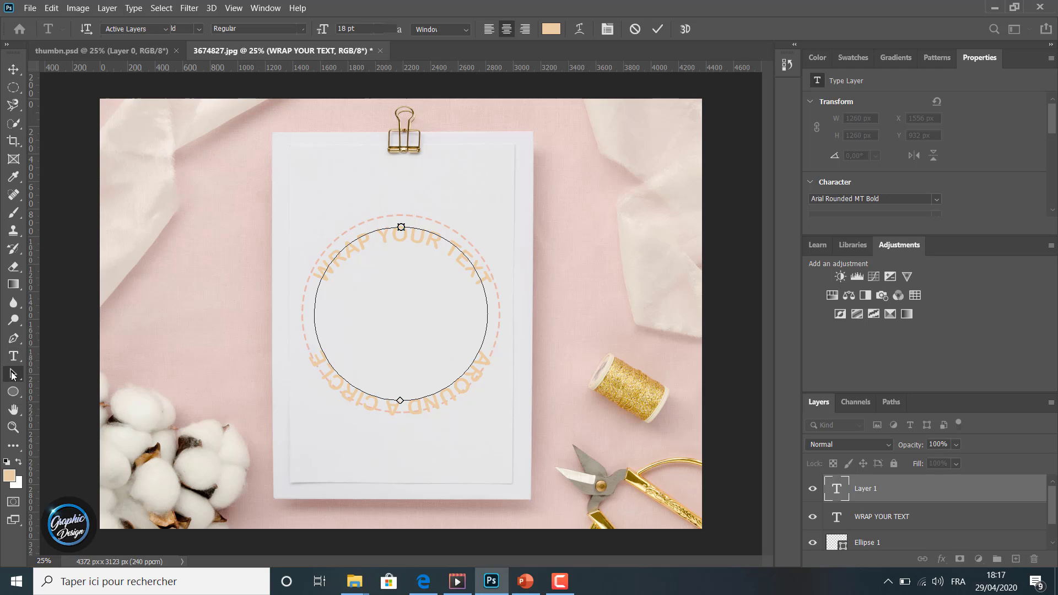
mouse_move(400, 399)
left_mouse_down()
mouse_move(401, 383)
mouse_move(403, 414)
mouse_move(404, 390)
left_mouse_up()
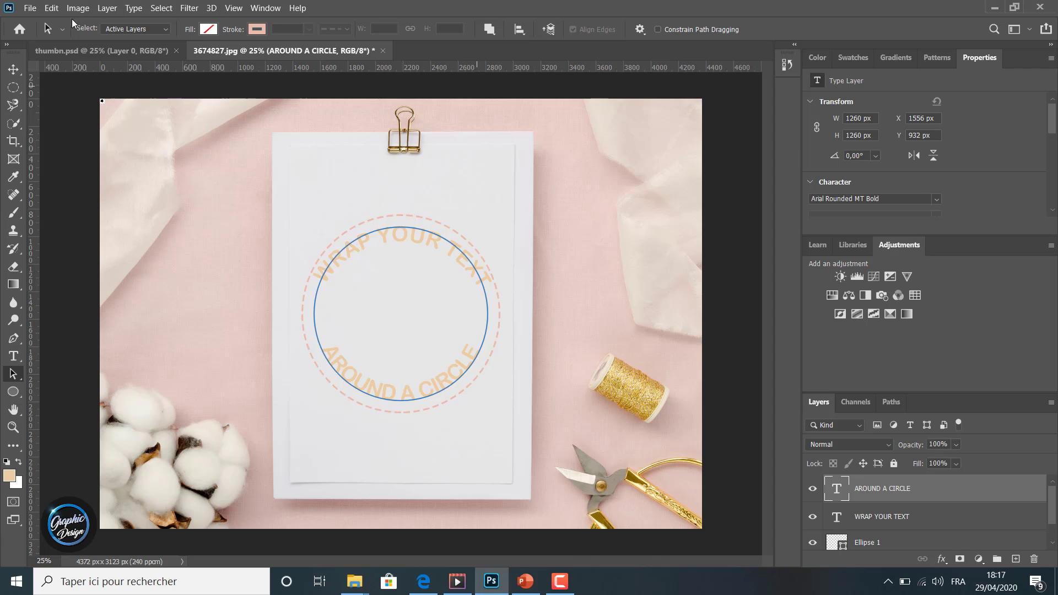
Nudge the AROUND A CIRCLE text down inside the dashed circle to about X 1556 px, Y 964 px with the Move tool.
left_click(13, 69)
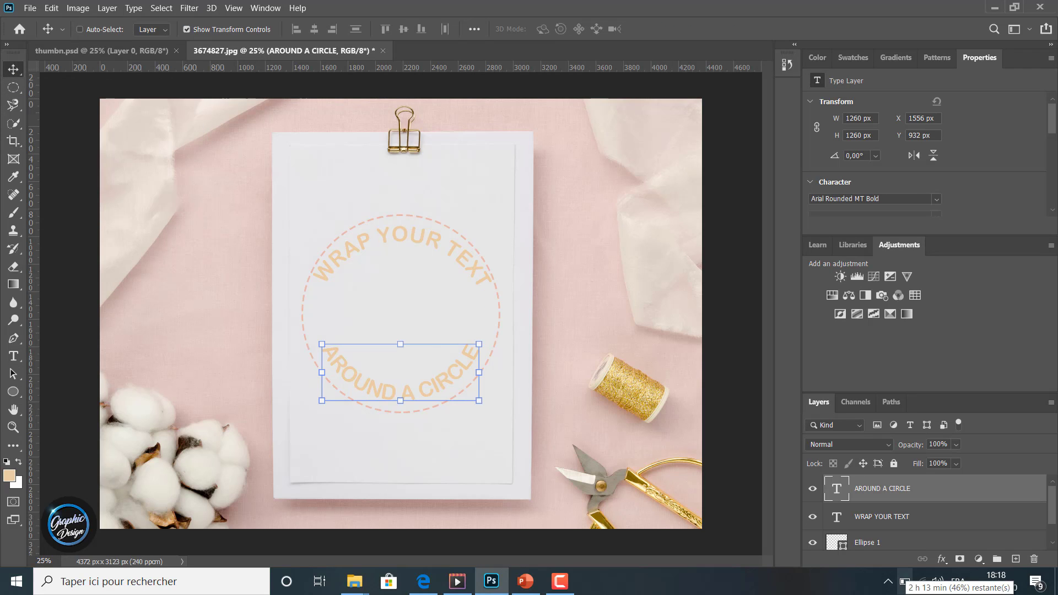
key("Down")
key("Down")
key("Down")
key("Down")
key("Down")
key("Down")
key("Down")
key("Down")
key("Down")
key("Down")
key("Down")
key("Down")
key("Down")
key("Down")
key("Down")
key("Down")
key("Down")
key("Down")
key("Down")
key("Down")
key("Down")
key("Down")
key("Down")
key("Down")
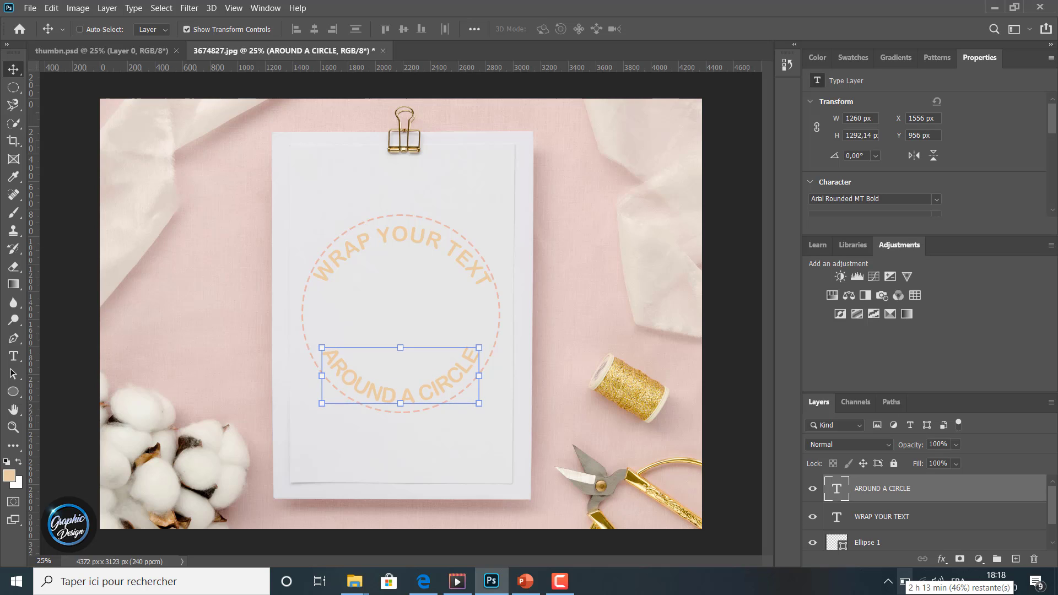
key("Right")
key("Right")
key("Right")
key("Right")
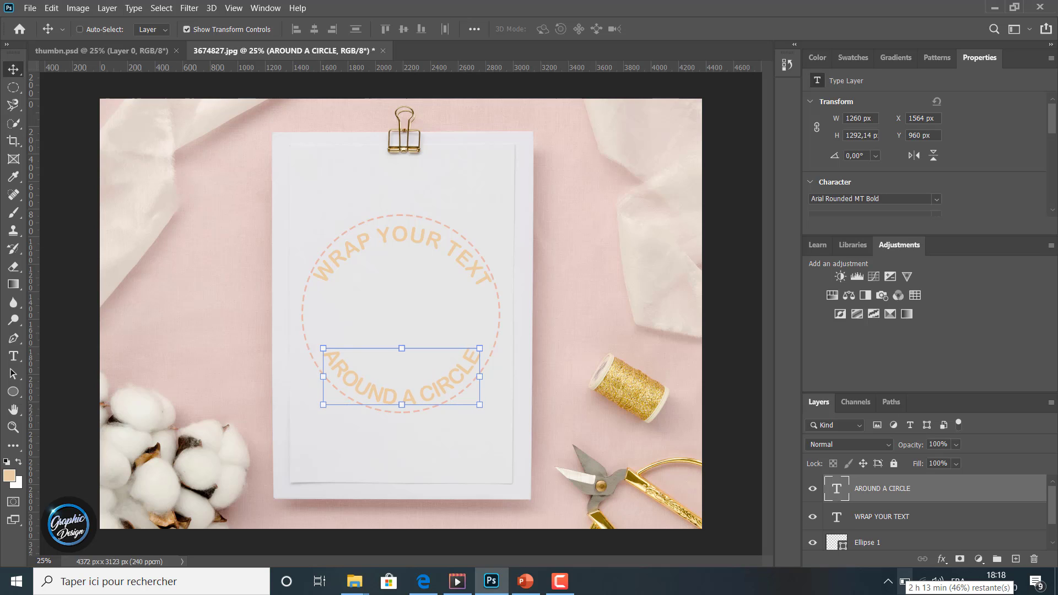
key("Right")
key("Right")
key("Right")
key("Right")
key("Left")
key("Left")
key("Left")
key("Left")
key("Left")
key("Left")
key("Left")
key("Left")
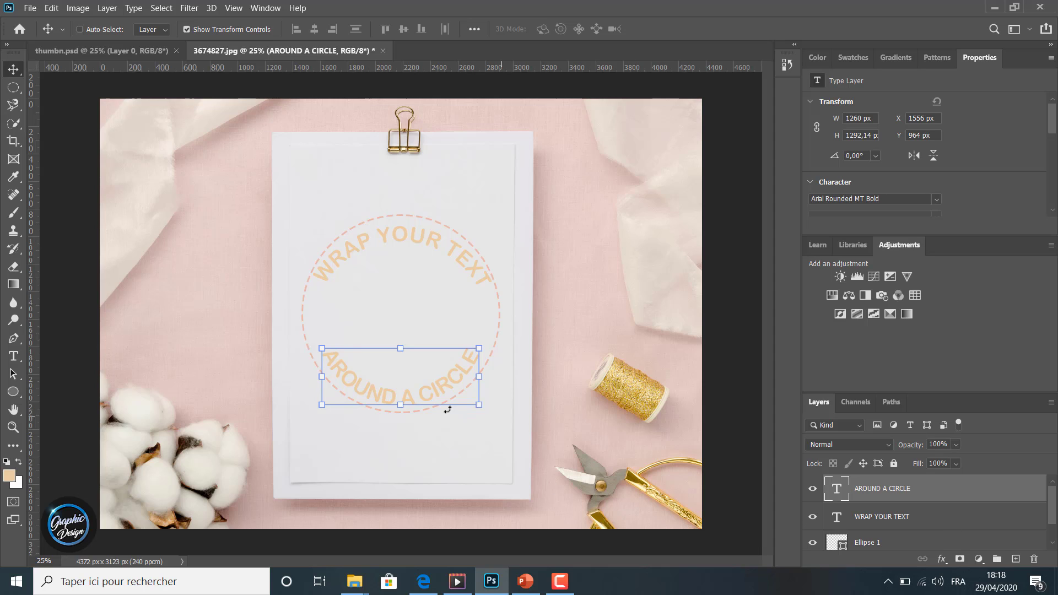
Rotate the AROUND A CIRCLE text about 1.18° clockwise with Free Transform, apply it and select the background photo Layer 0.
key("ctrl+t")
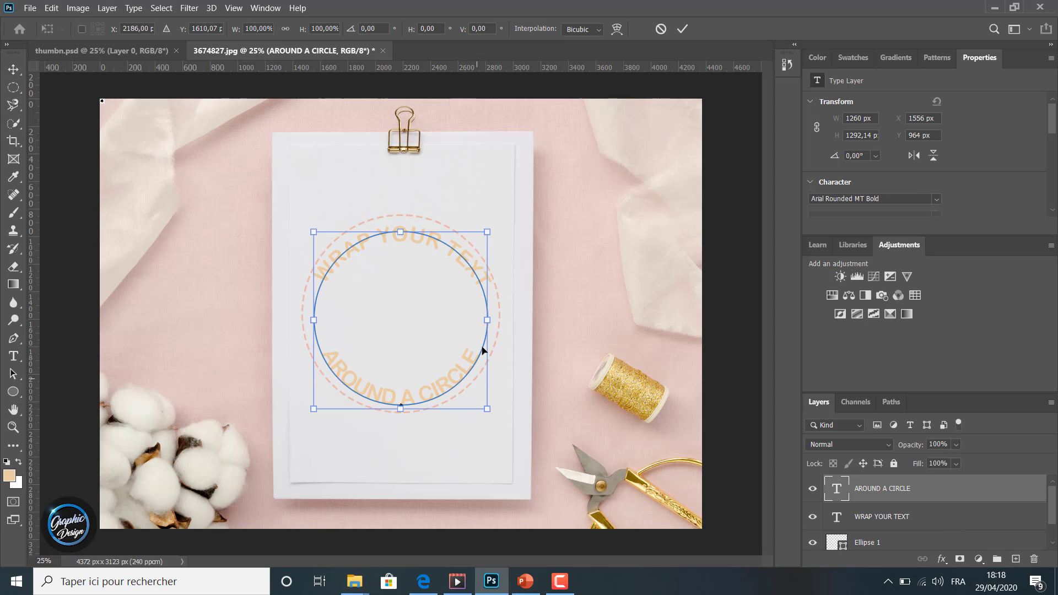
mouse_move(495, 416)
left_mouse_down()
mouse_move(451, 420)
mouse_move(505, 408)
mouse_move(535, 369)
mouse_move(526, 358)
mouse_move(468, 422)
mouse_move(496, 413)
left_mouse_up()
left_click_drag(500, 412, 491, 415)
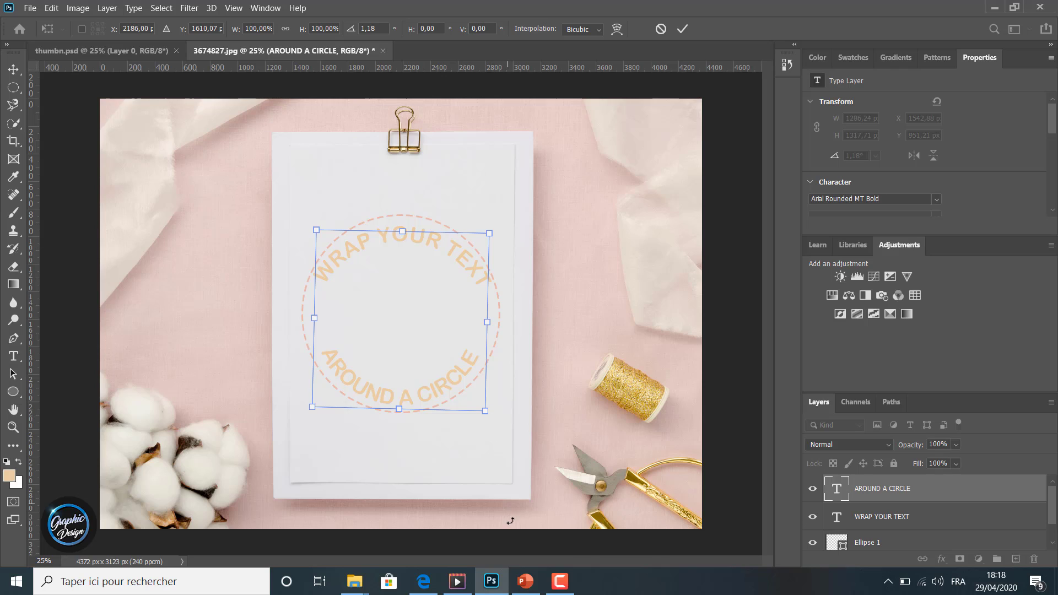
left_click(682, 29)
scroll(884, 530, "down", 1)
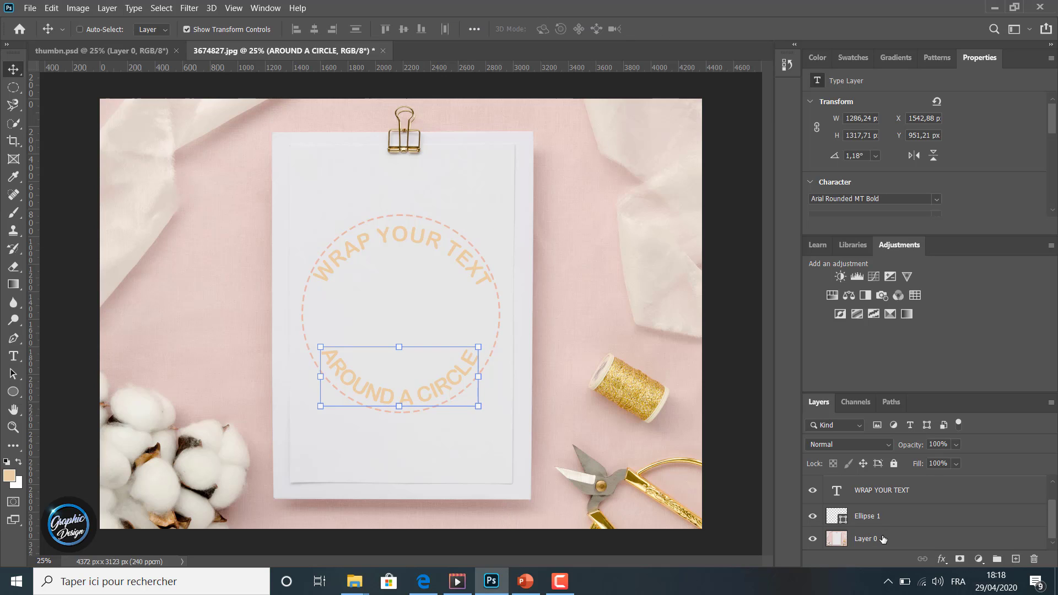
left_click(883, 539)
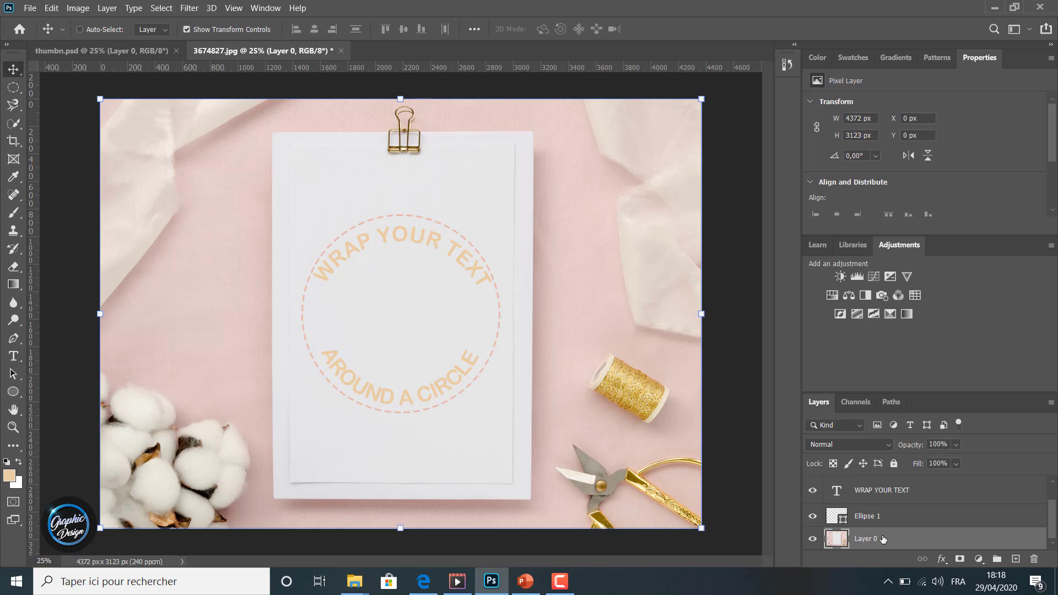
Switch to thumbn.psd, identify the gold heart layer by toggling its visibility, and copy it.
left_click(108, 46)
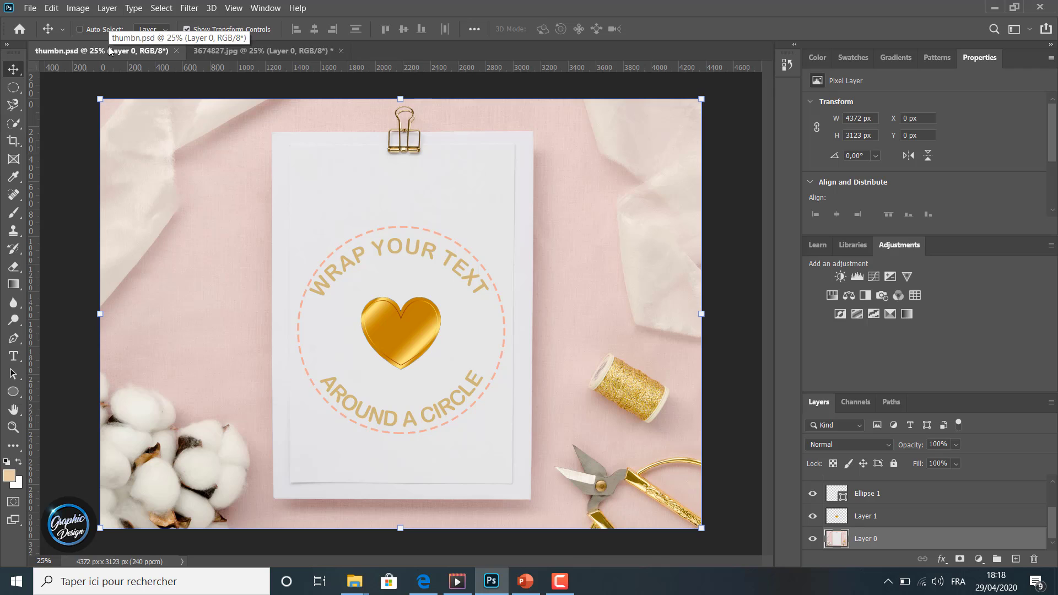
left_click(288, 50)
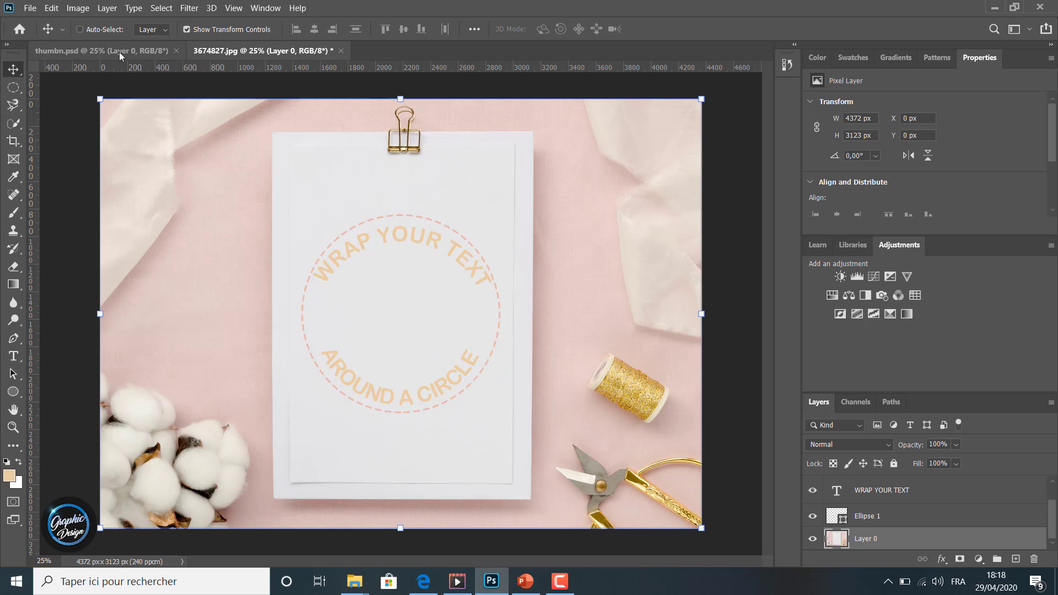
left_click(104, 47)
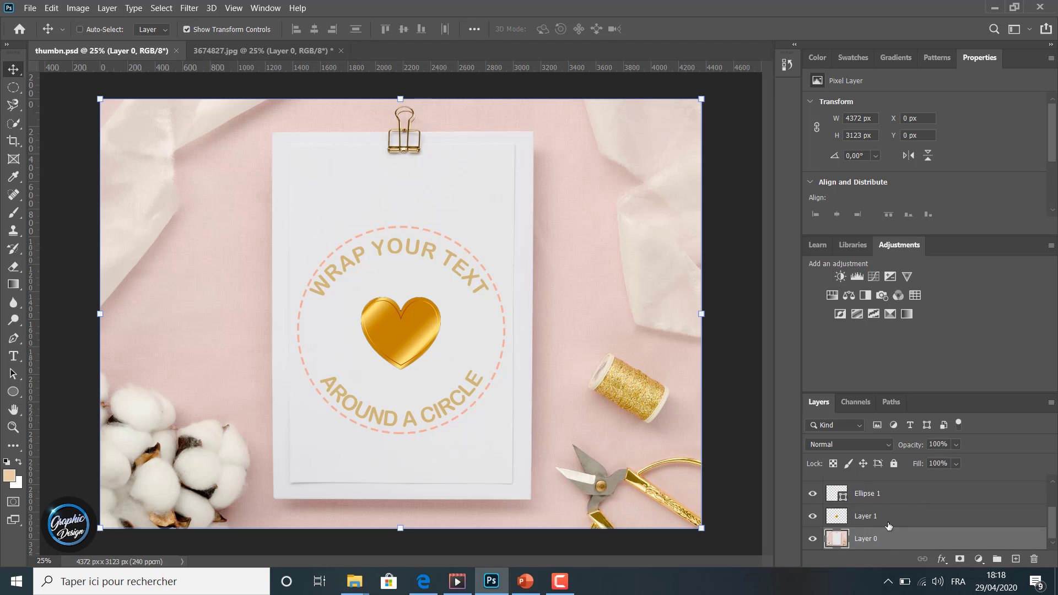
left_click(888, 523)
left_click(812, 516)
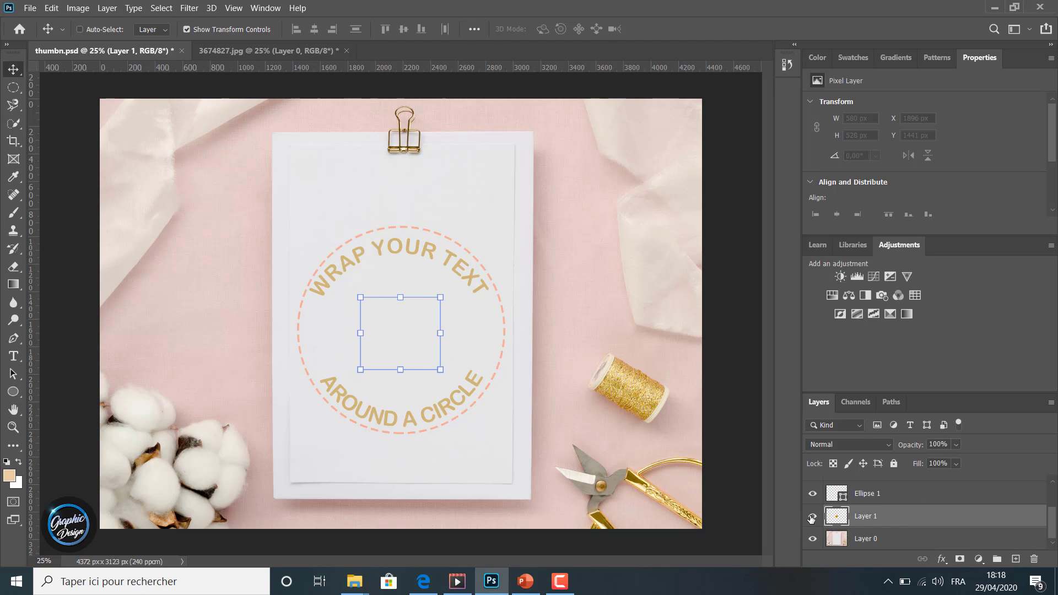
left_click(812, 516)
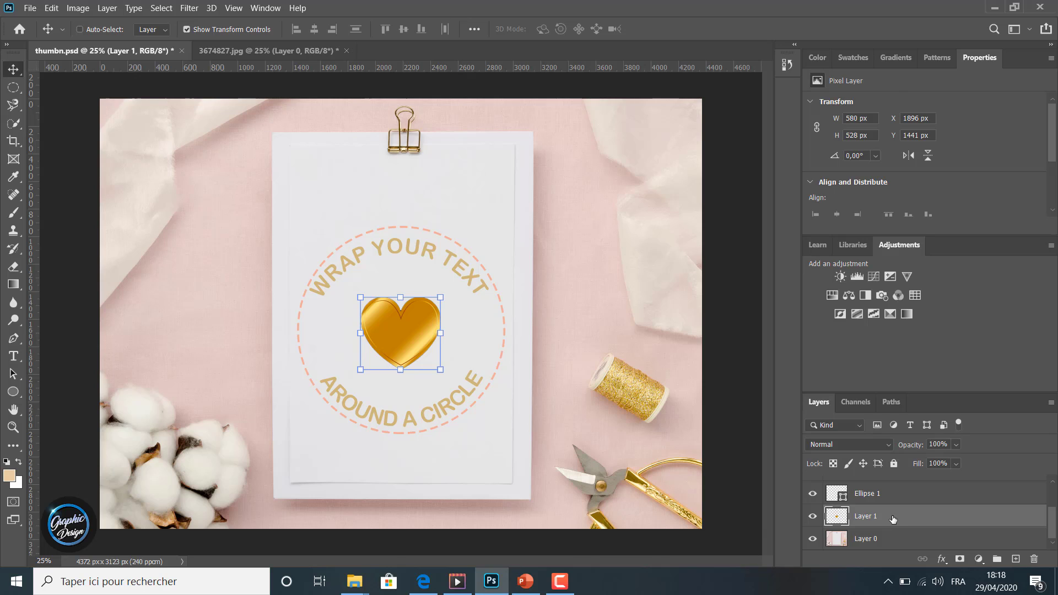
right_click(893, 520)
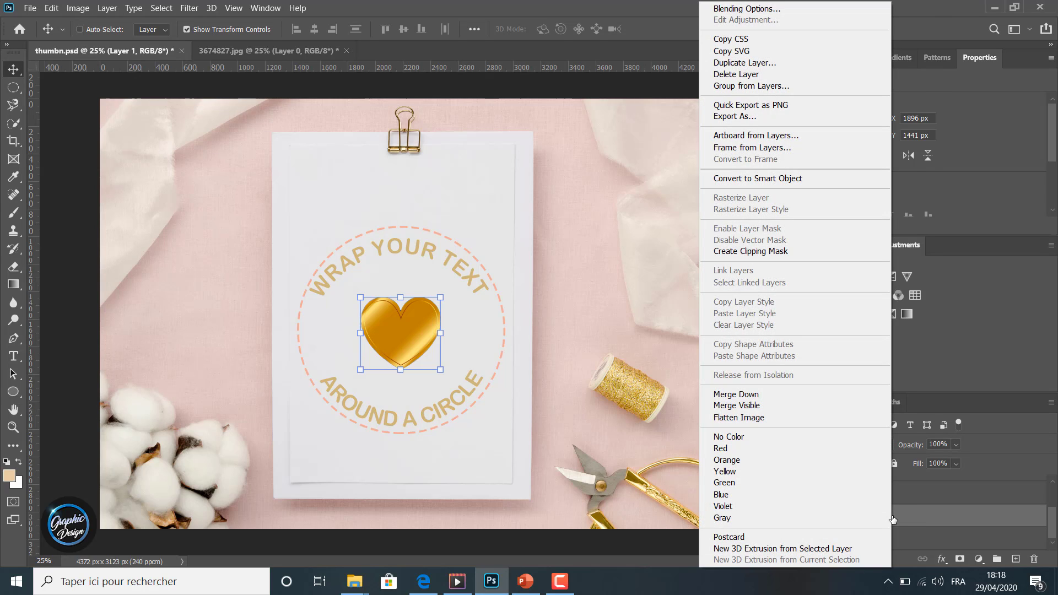
left_click(892, 520)
key("ctrl+c")
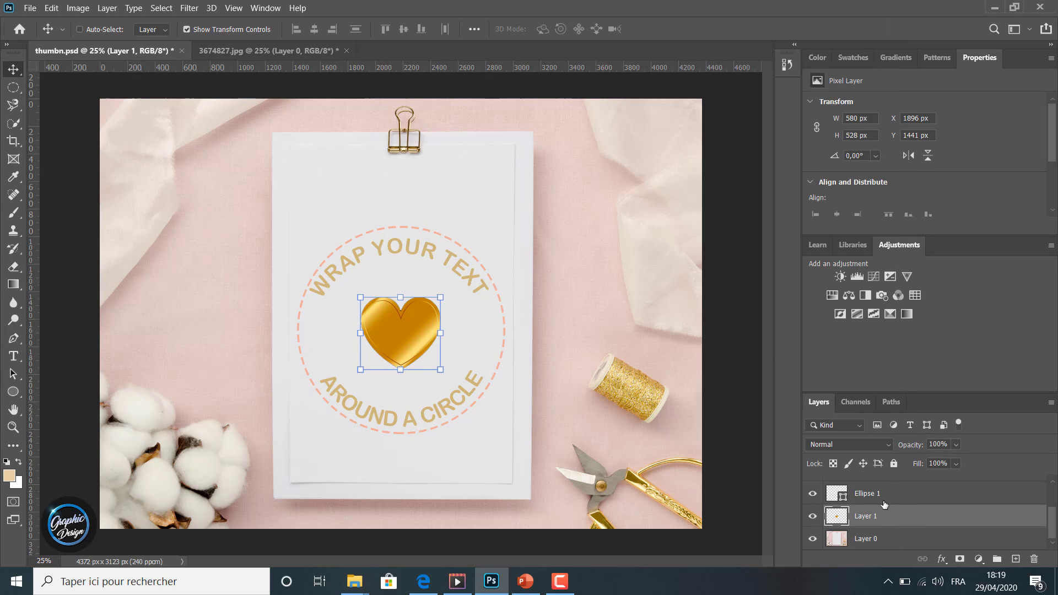
Paste the gold heart into 3674827.jpg and shift it down to about Y 1321 px inside the dashed circle.
left_click(243, 52)
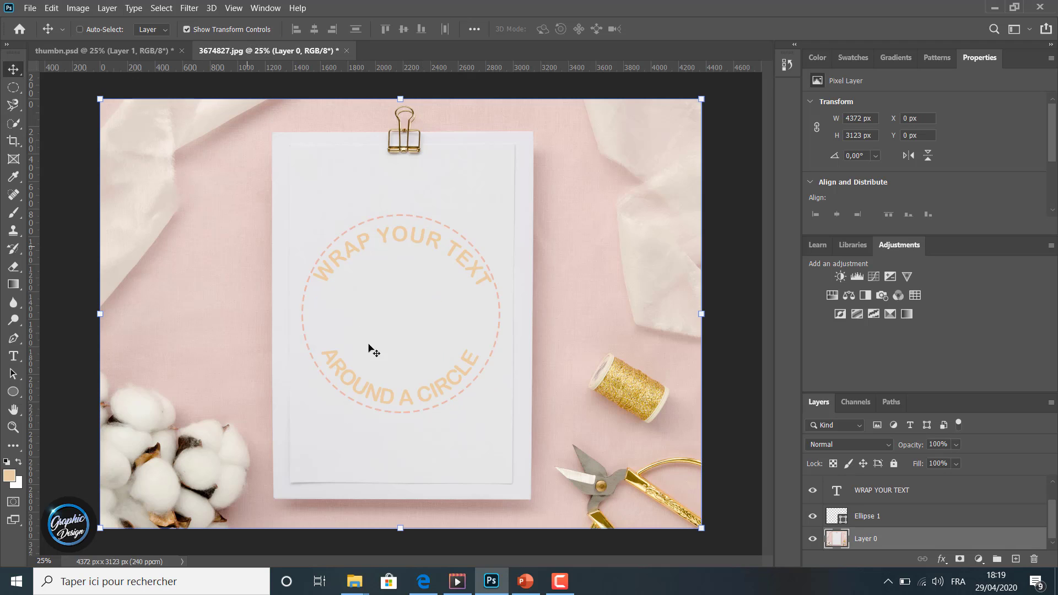
key("ctrl+v")
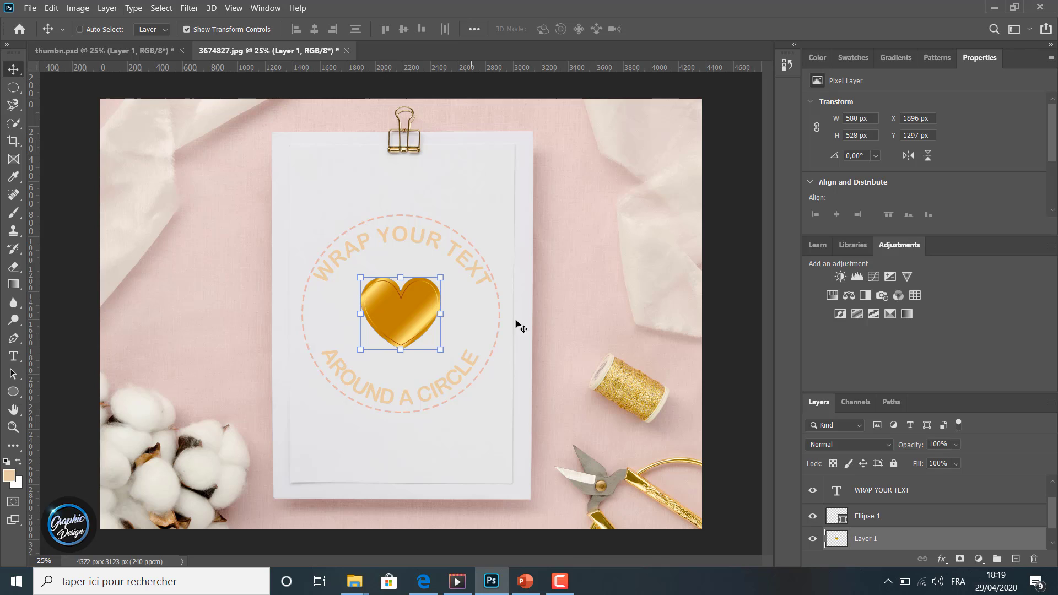
mouse_move(396, 305)
left_mouse_down()
mouse_move(399, 289)
mouse_move(395, 305)
left_mouse_up()
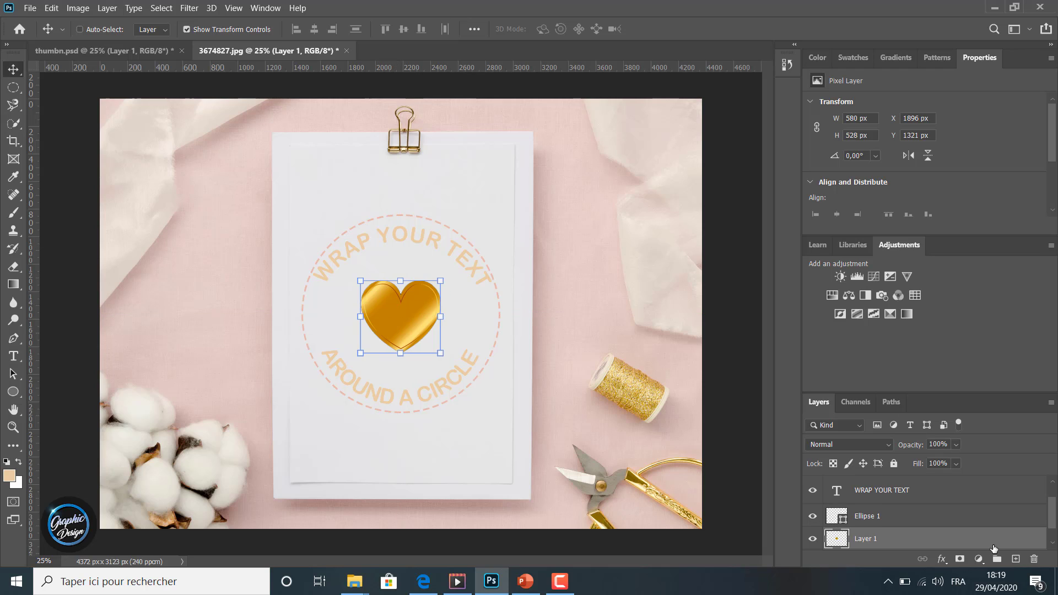
Select the background photo Layer 0 and turn off the transform controls to view the finished design without handles.
scroll(963, 545, "down", 1)
left_click(927, 544)
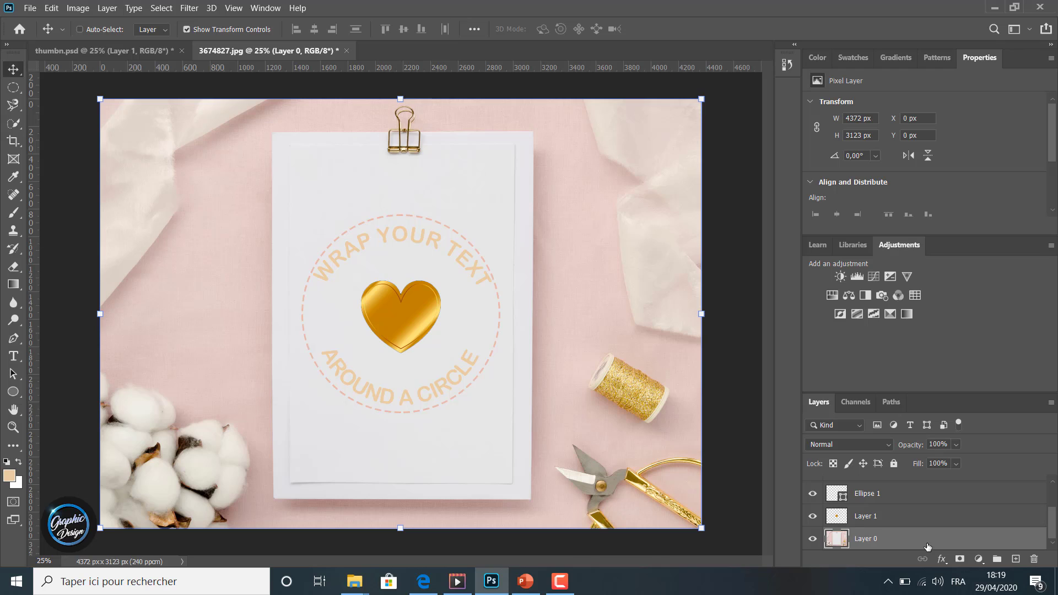
left_click(205, 32)
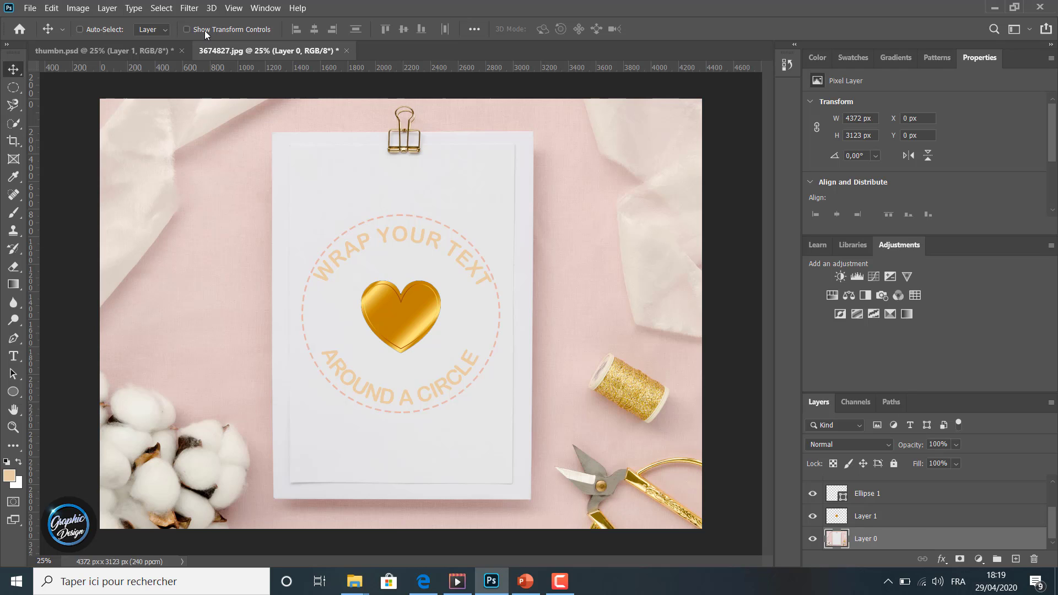